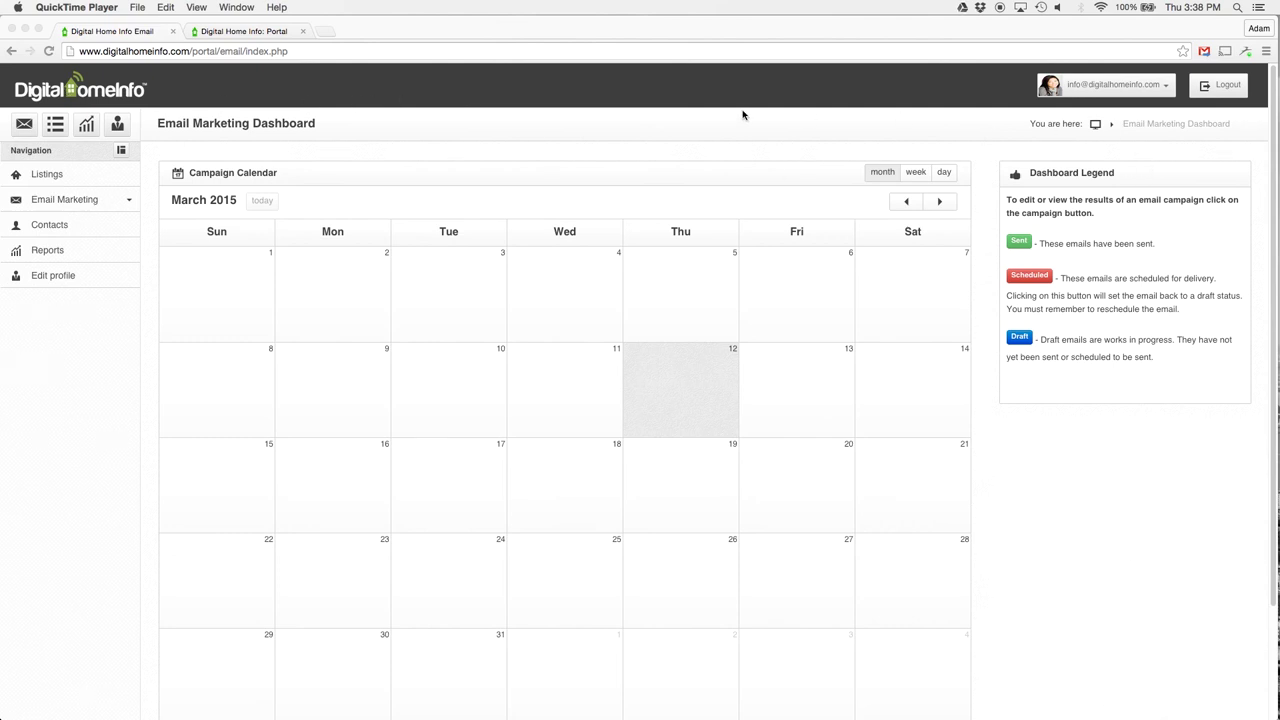
Create a new email campaign named "Video Drag and Drop Demo" using the Drag and Drop Wizard template.
click(129, 200)
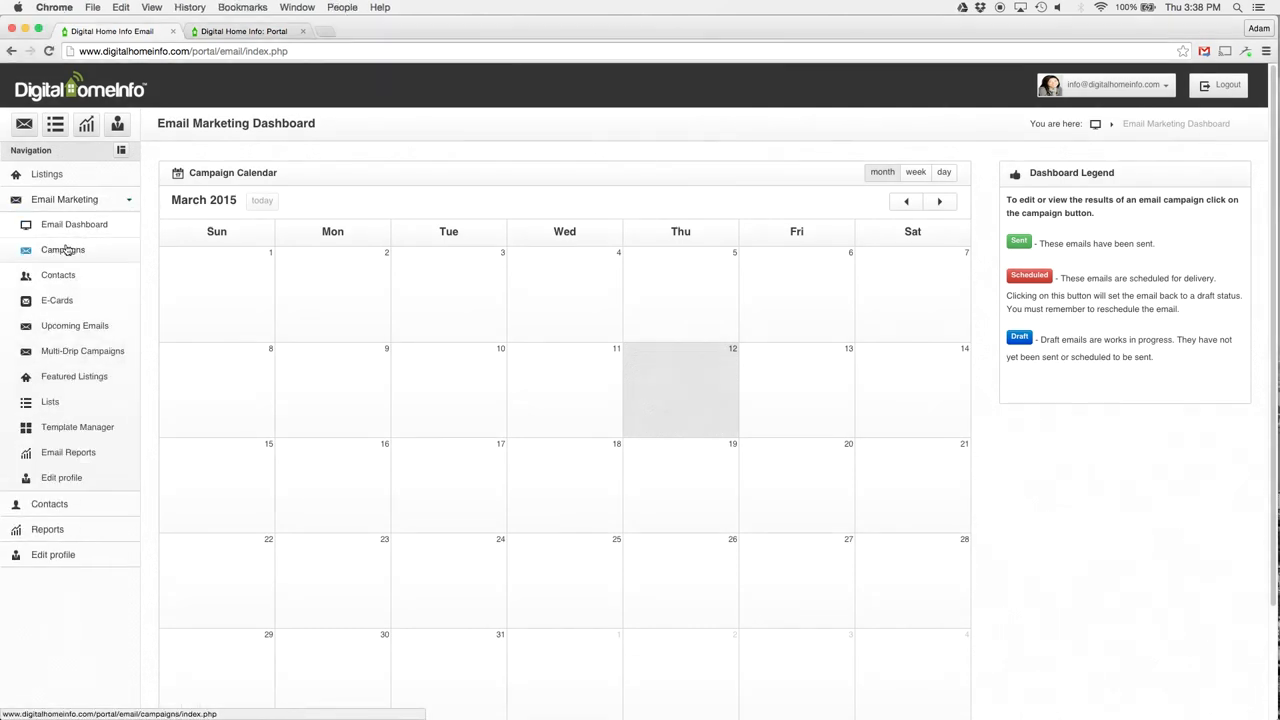
click(63, 252)
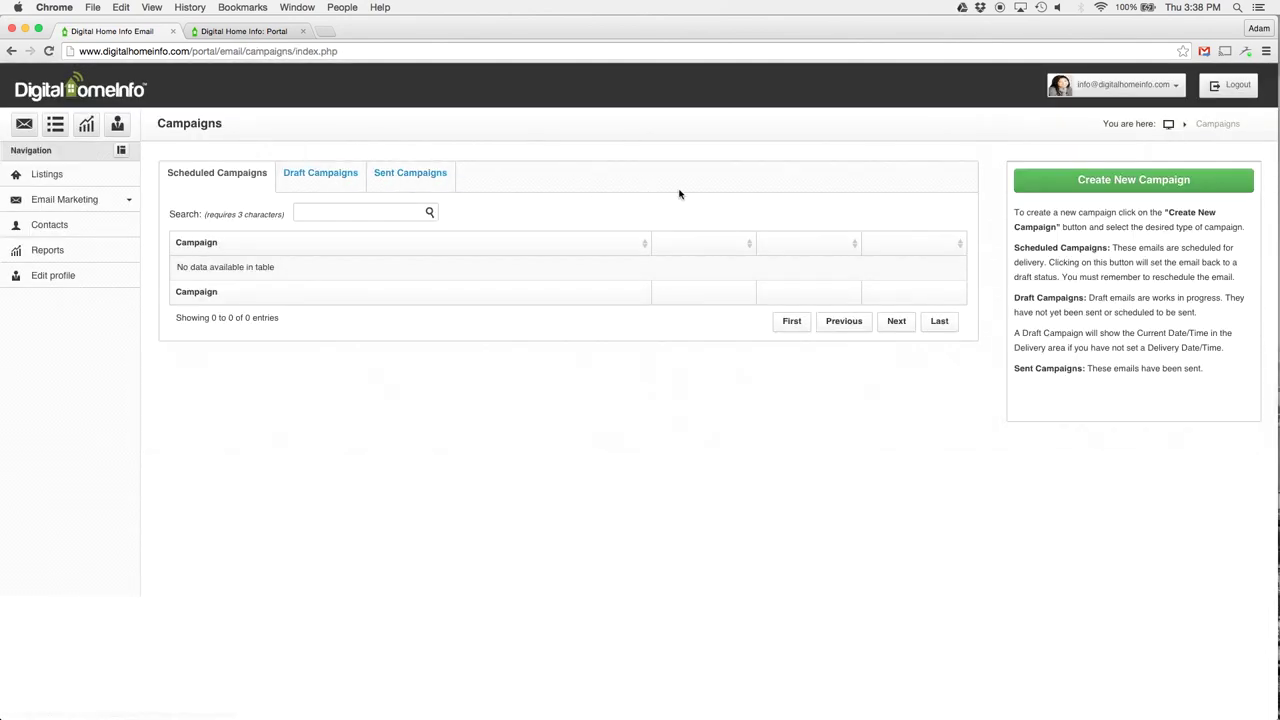
click(1143, 181)
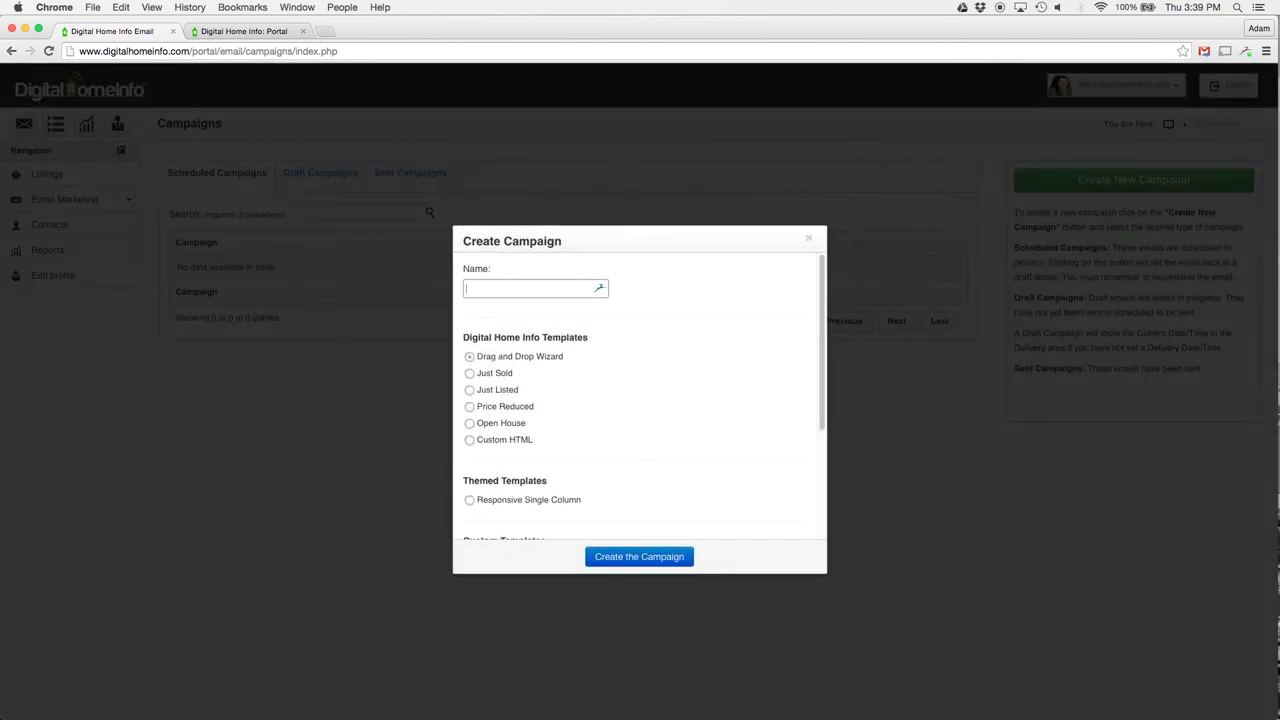
text(V)
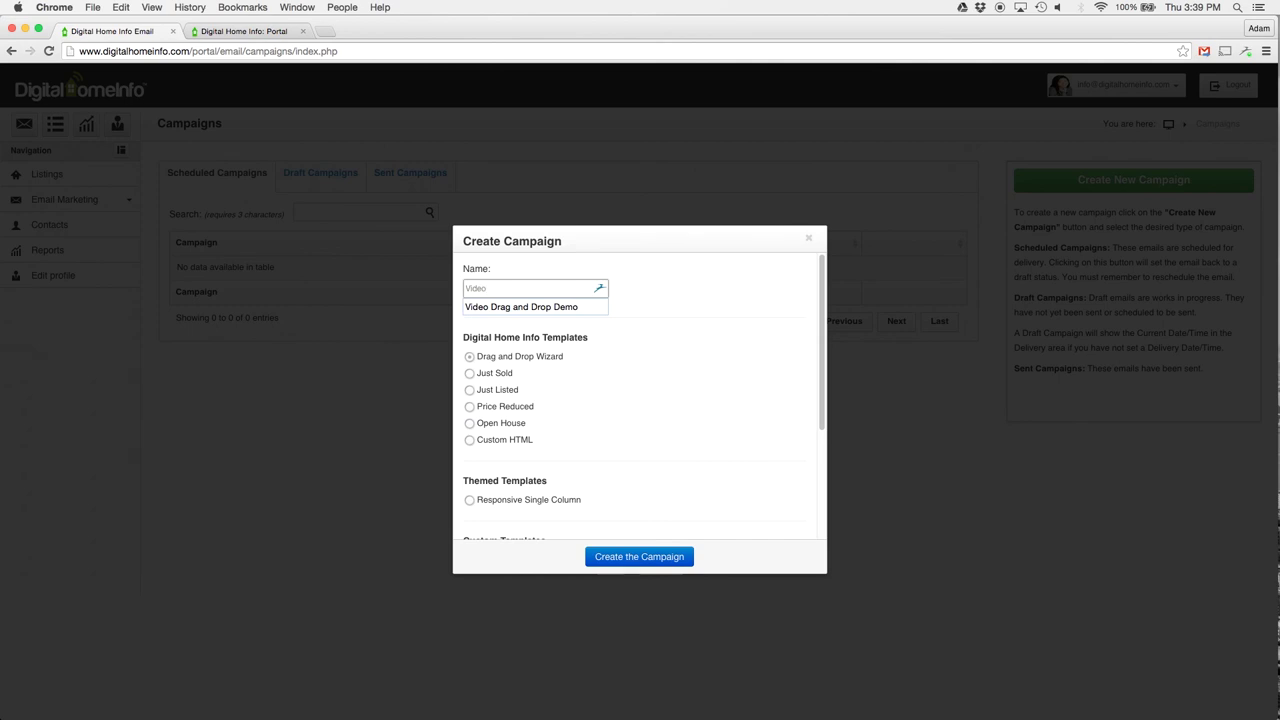
text(ideo)
click(560, 307)
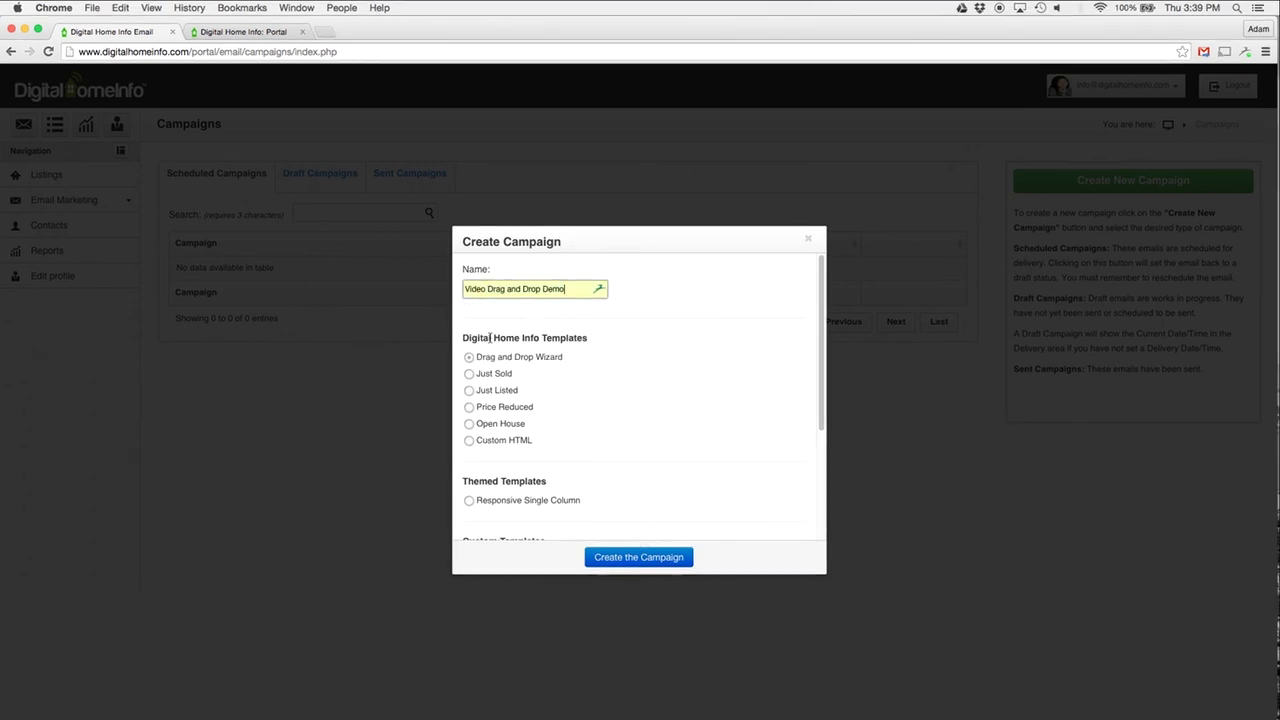
click(468, 358)
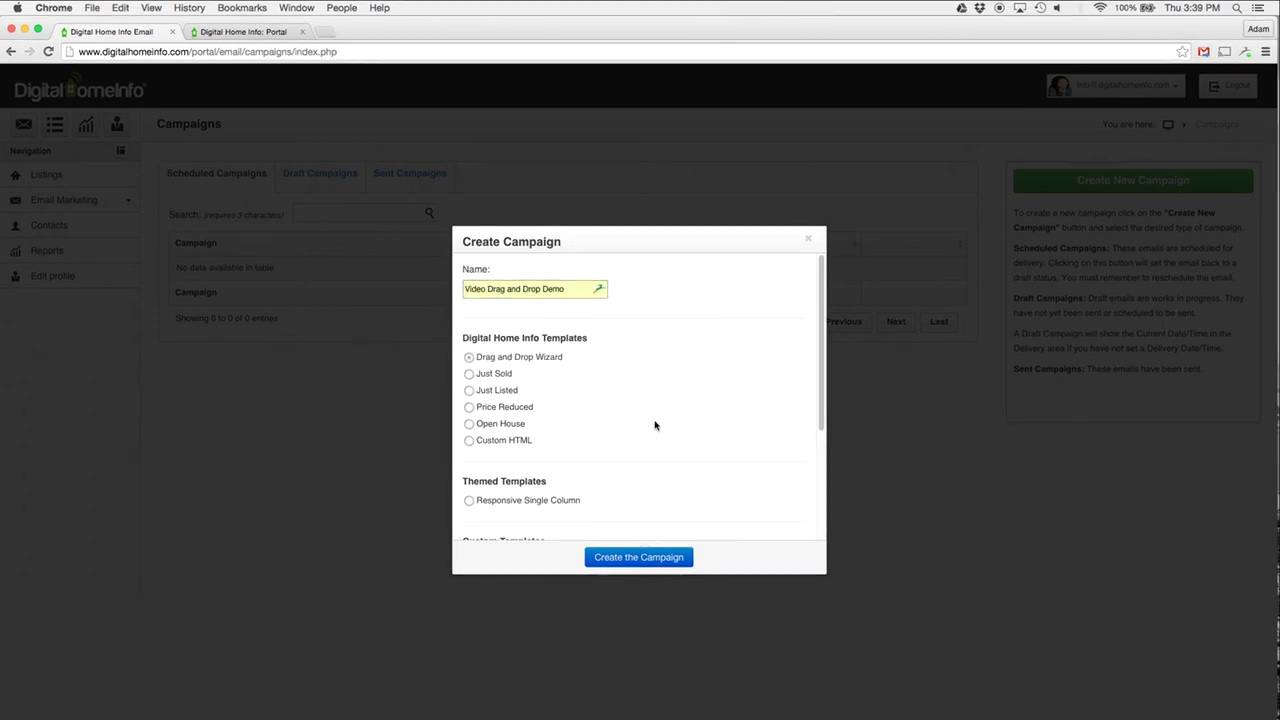
click(632, 560)
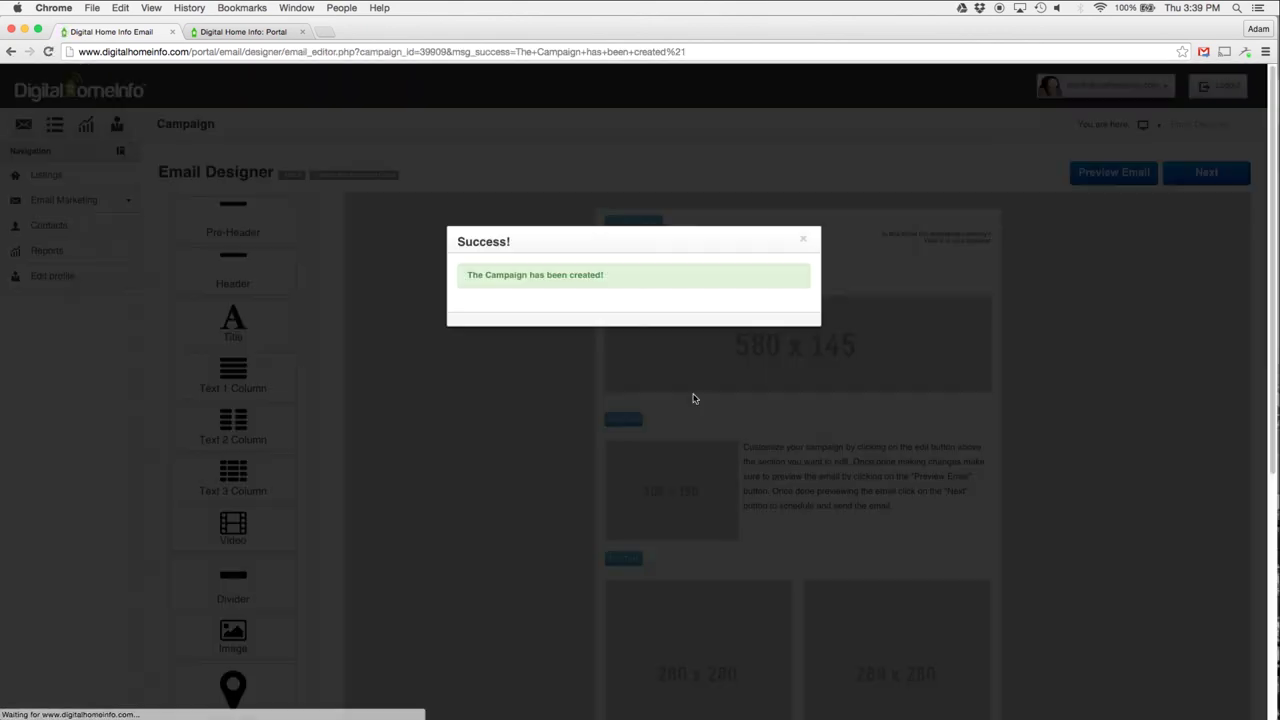
click(802, 242)
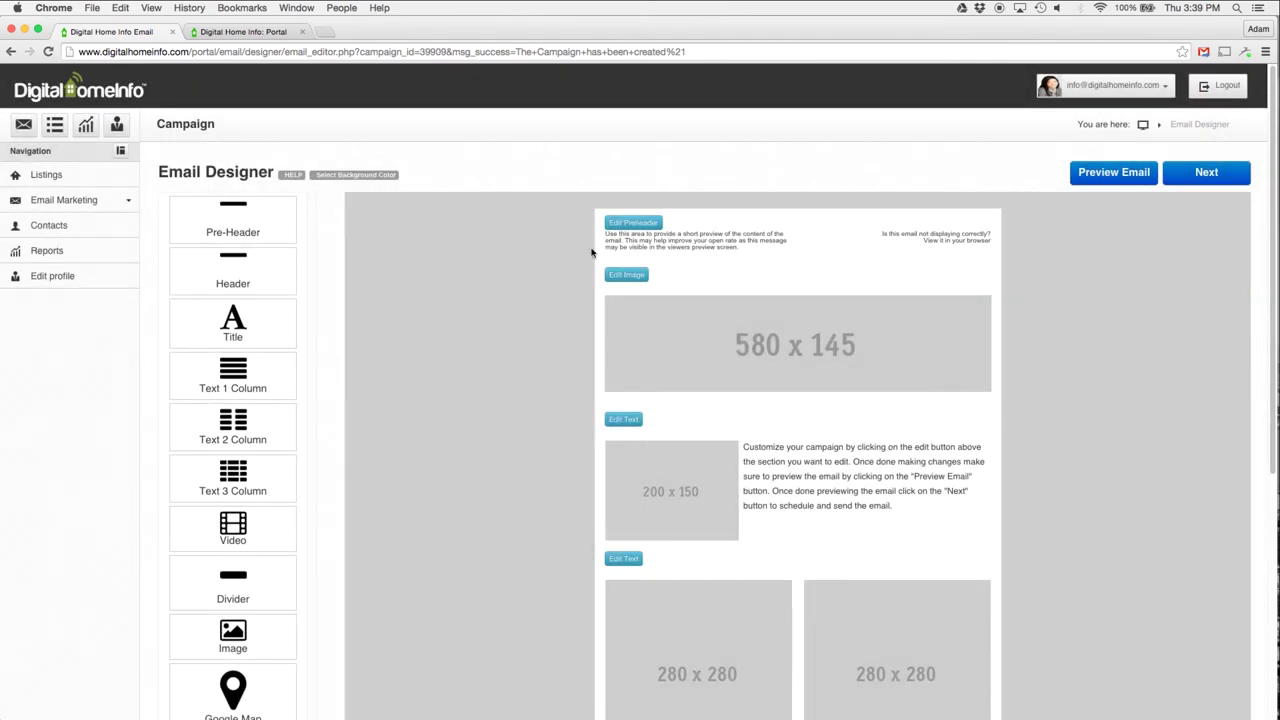
Review the default email layout and the content blocks available in the Email Designer, from Pre-Header to Social Share.
scroll(517, 317, down, 5)
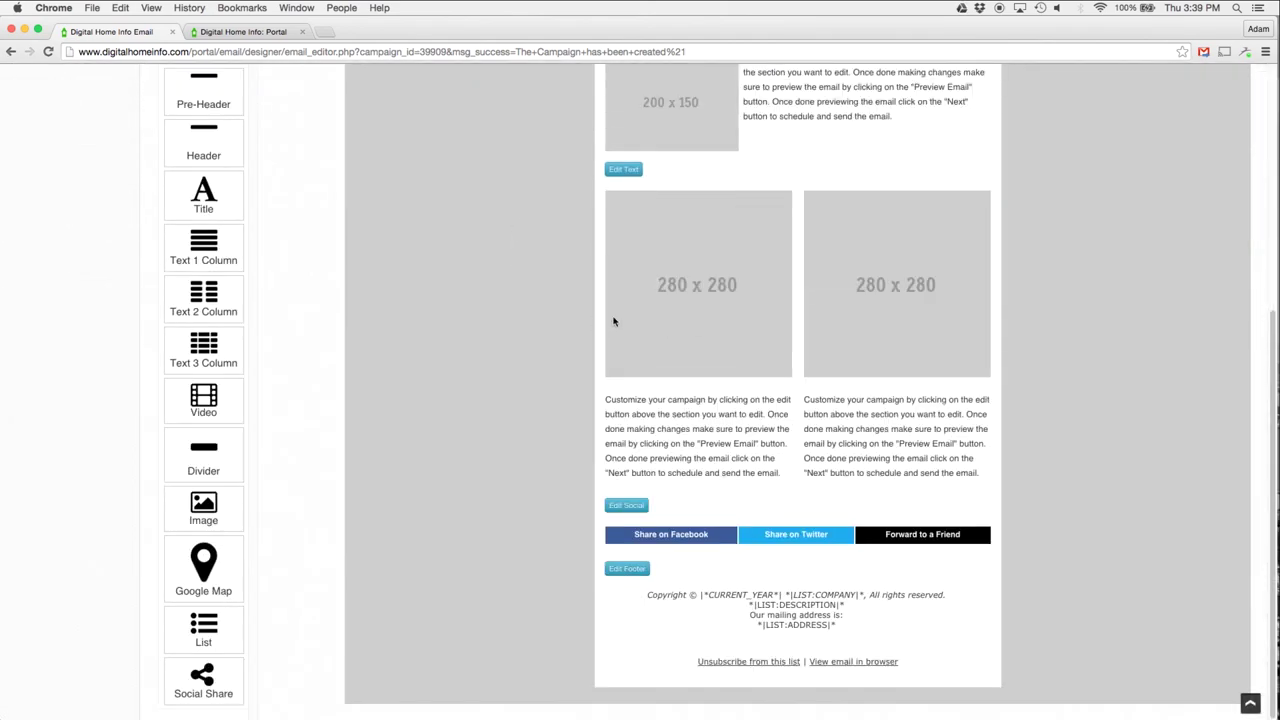
scroll(586, 320, up, 5)
scroll(759, 488, down, 5)
scroll(815, 440, up, 5)
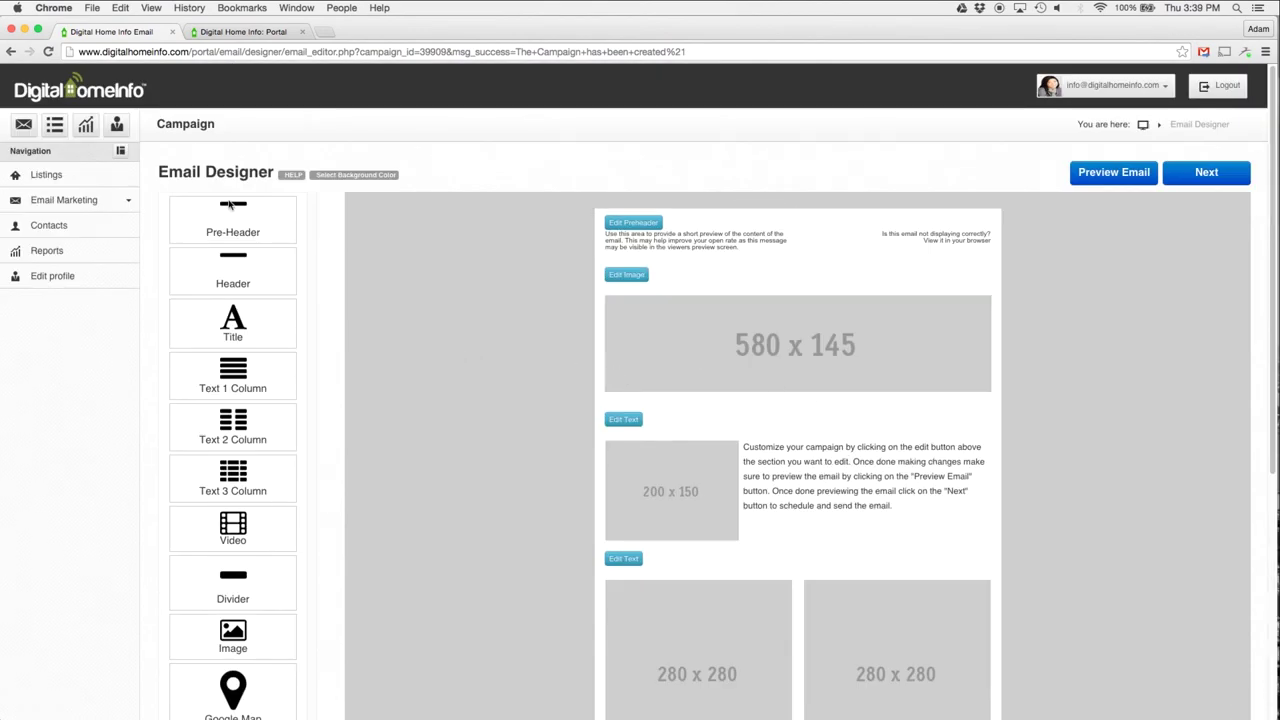
scroll(240, 423, down, 5)
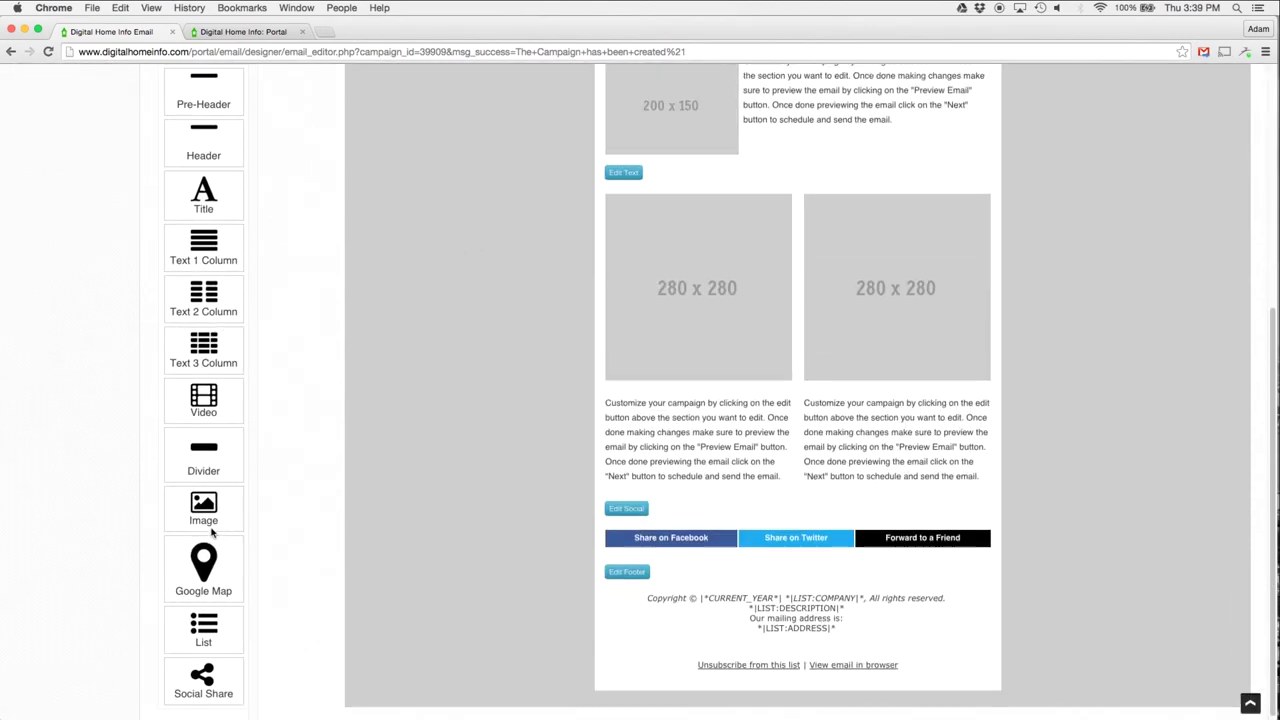
scroll(216, 518, up, 5)
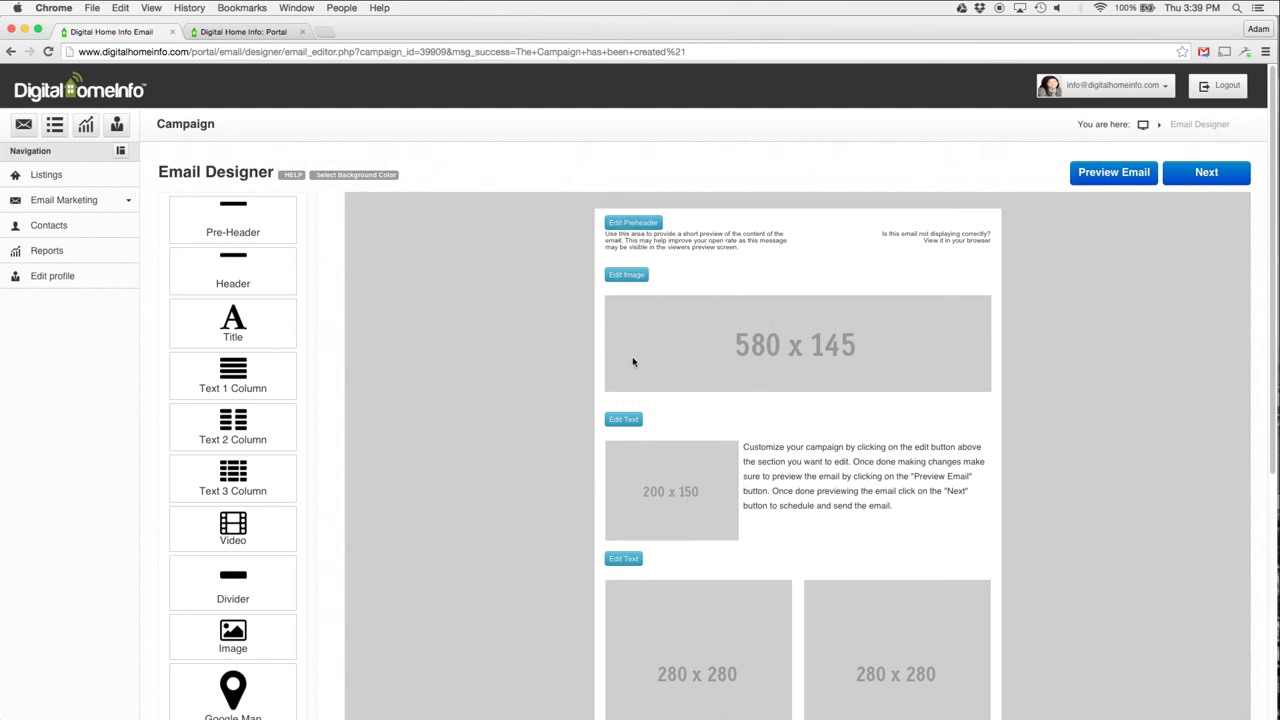
scroll(616, 492, down, 8)
scroll(630, 400, up, 8)
scroll(246, 238, down, 2)
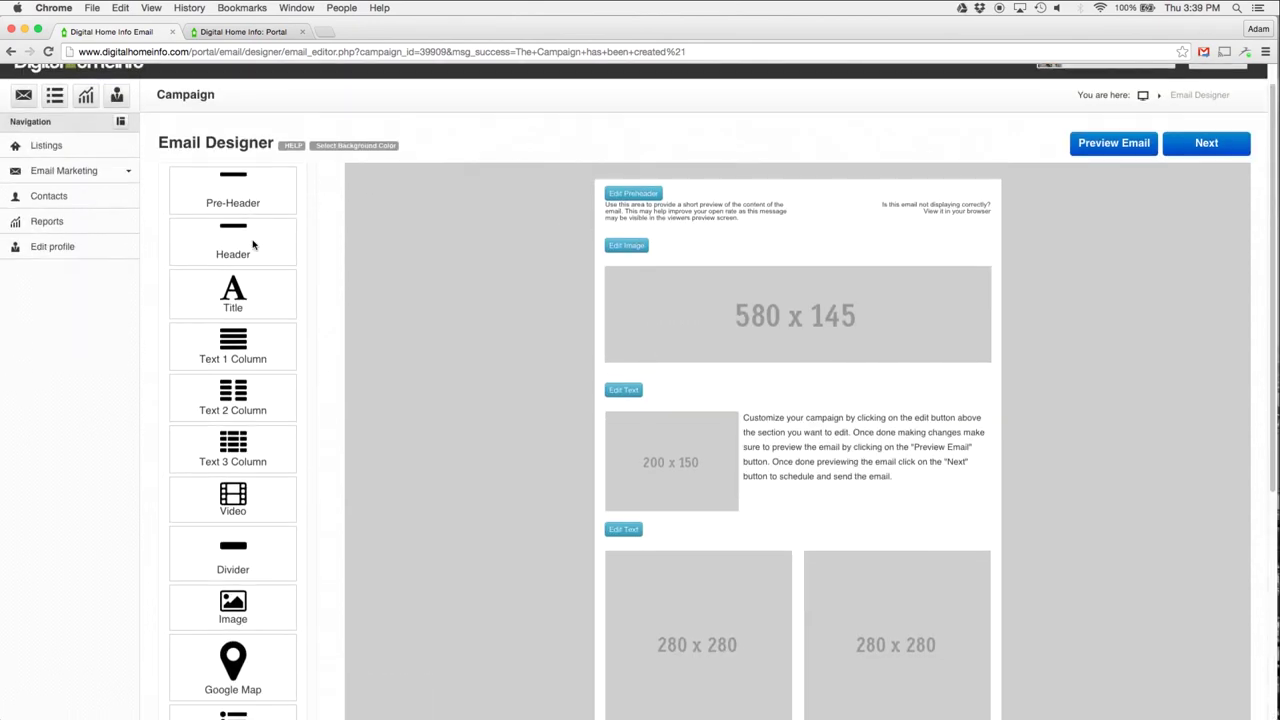
scroll(250, 244, down, 3)
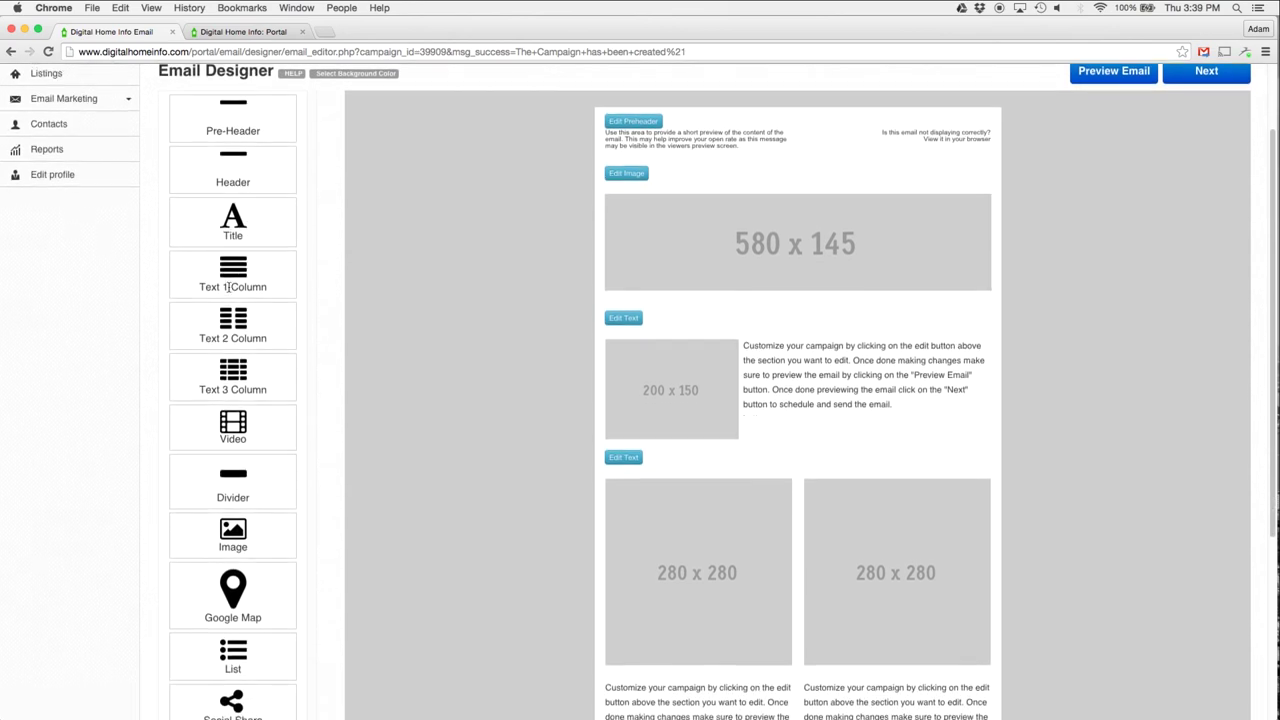
scroll(230, 291, down, 1)
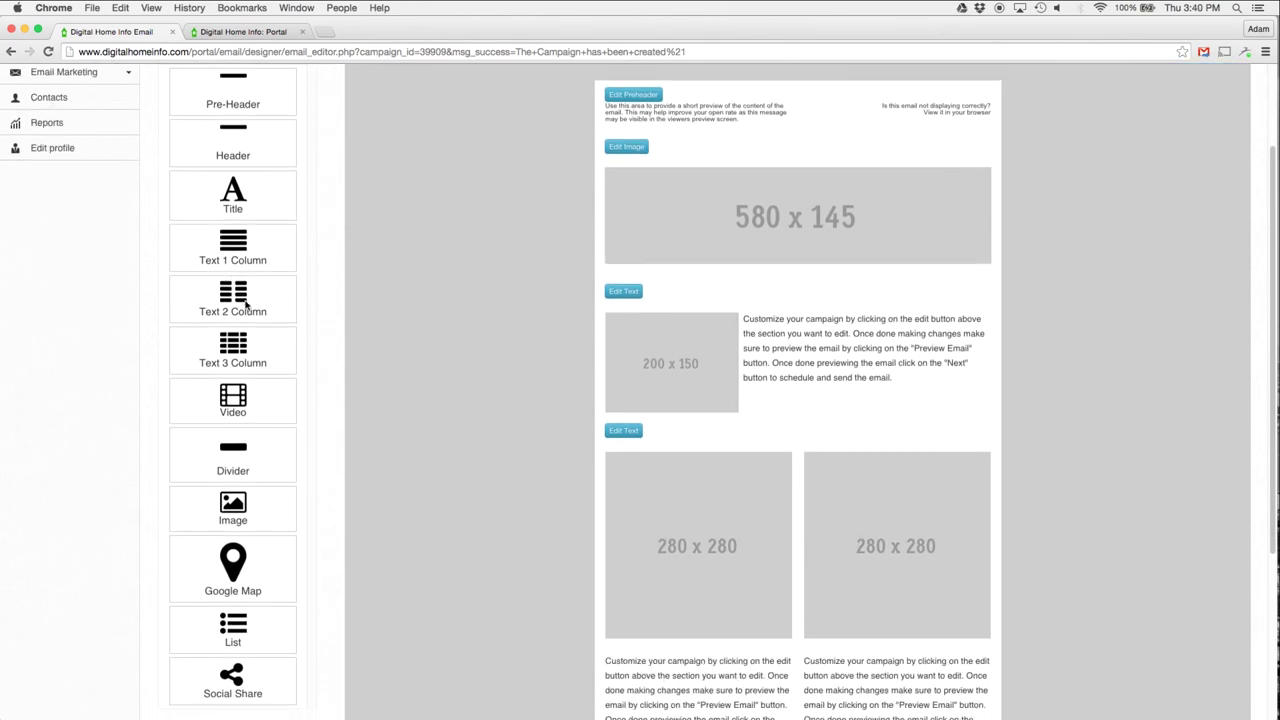
scroll(241, 347, down, 1)
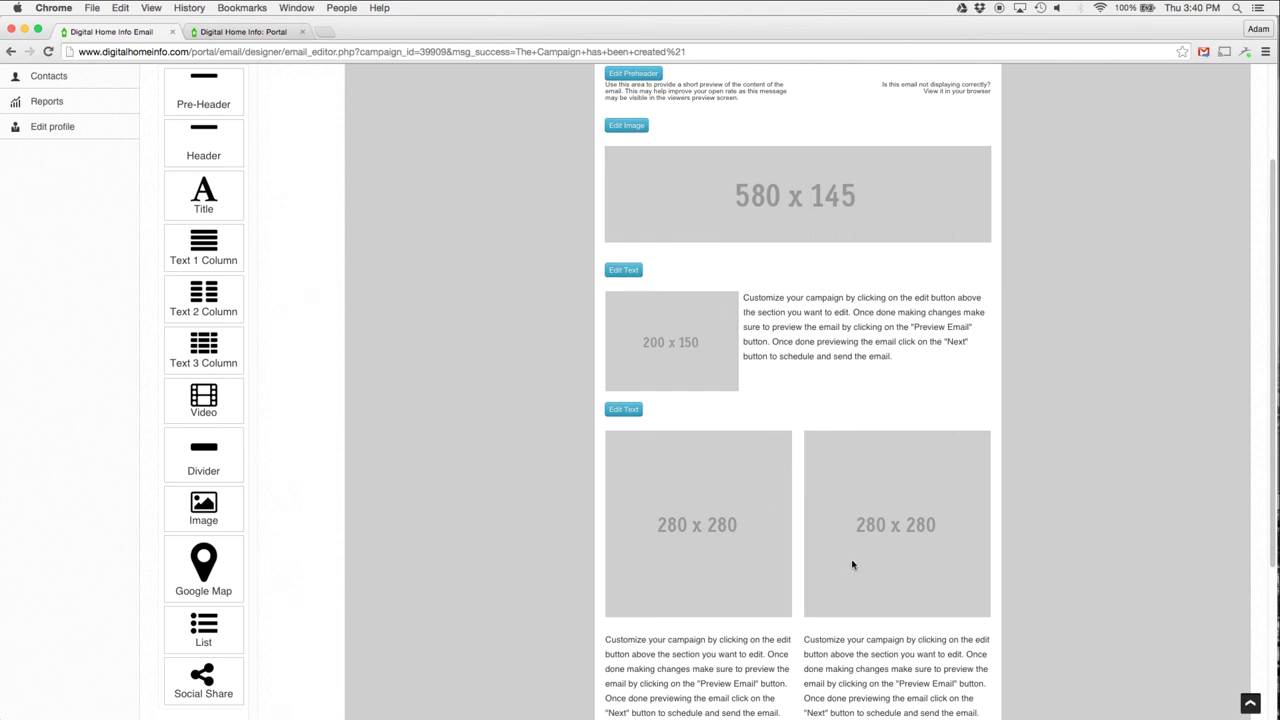
scroll(470, 395, down, 3)
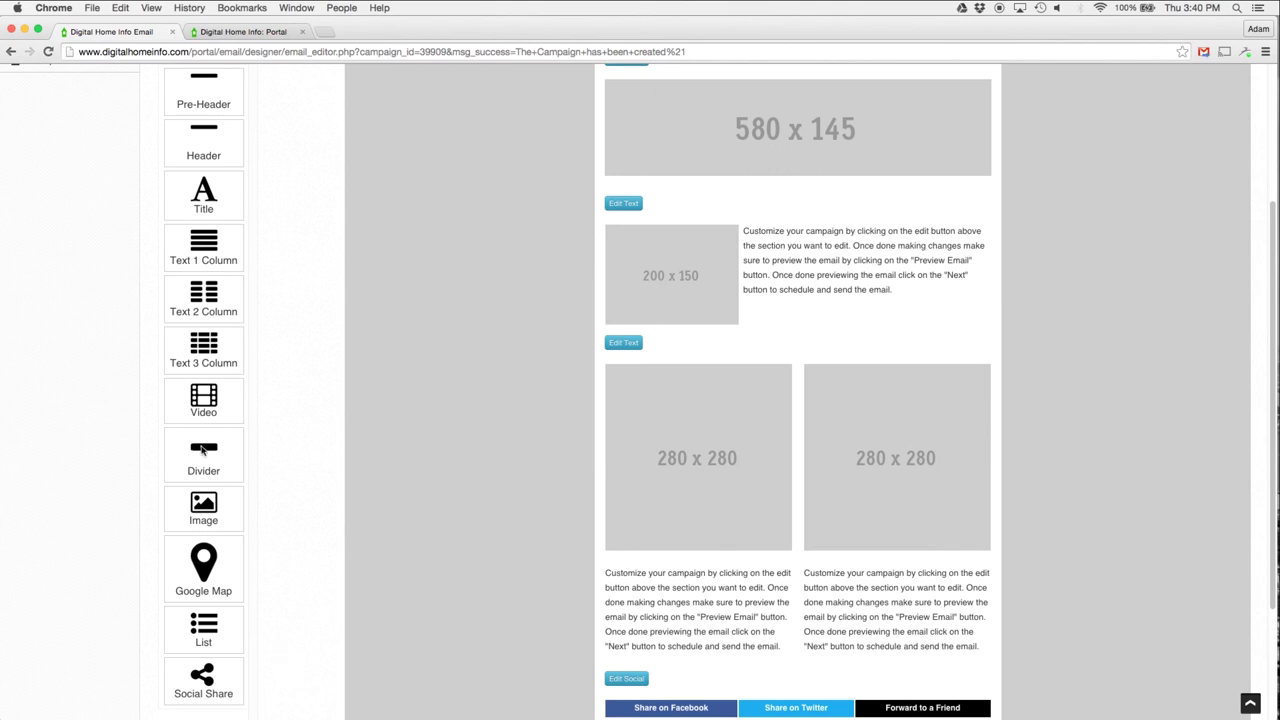
scroll(210, 500, down, 2)
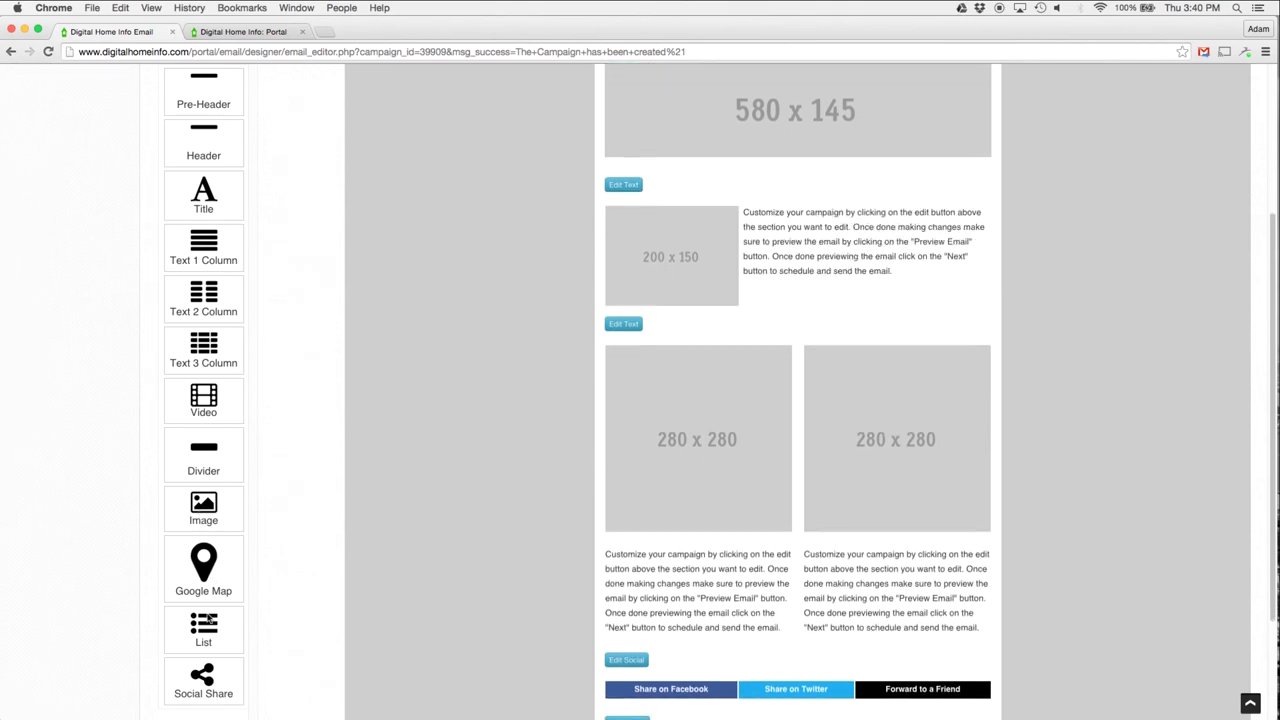
scroll(209, 622, down, 1)
scroll(440, 400, up, 10)
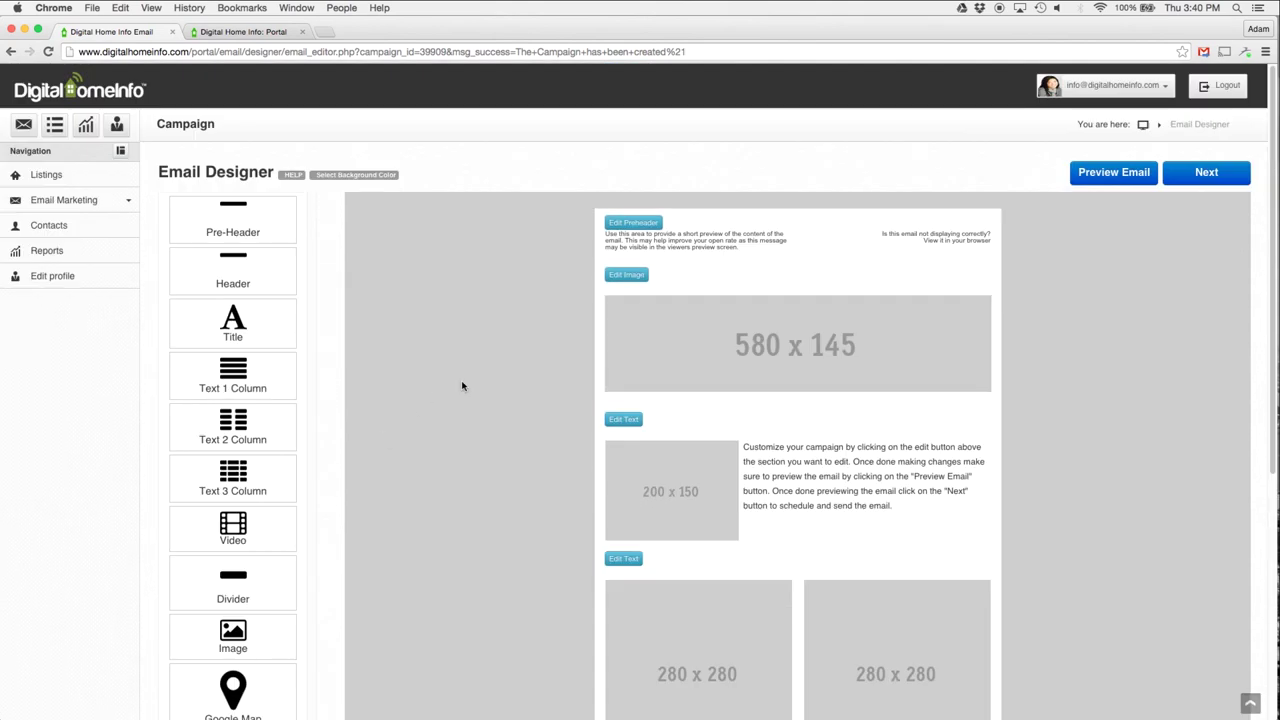
Examine which sections of the email template can be edited, from the preheader down to the social links and footer.
scroll(749, 440, down, 5)
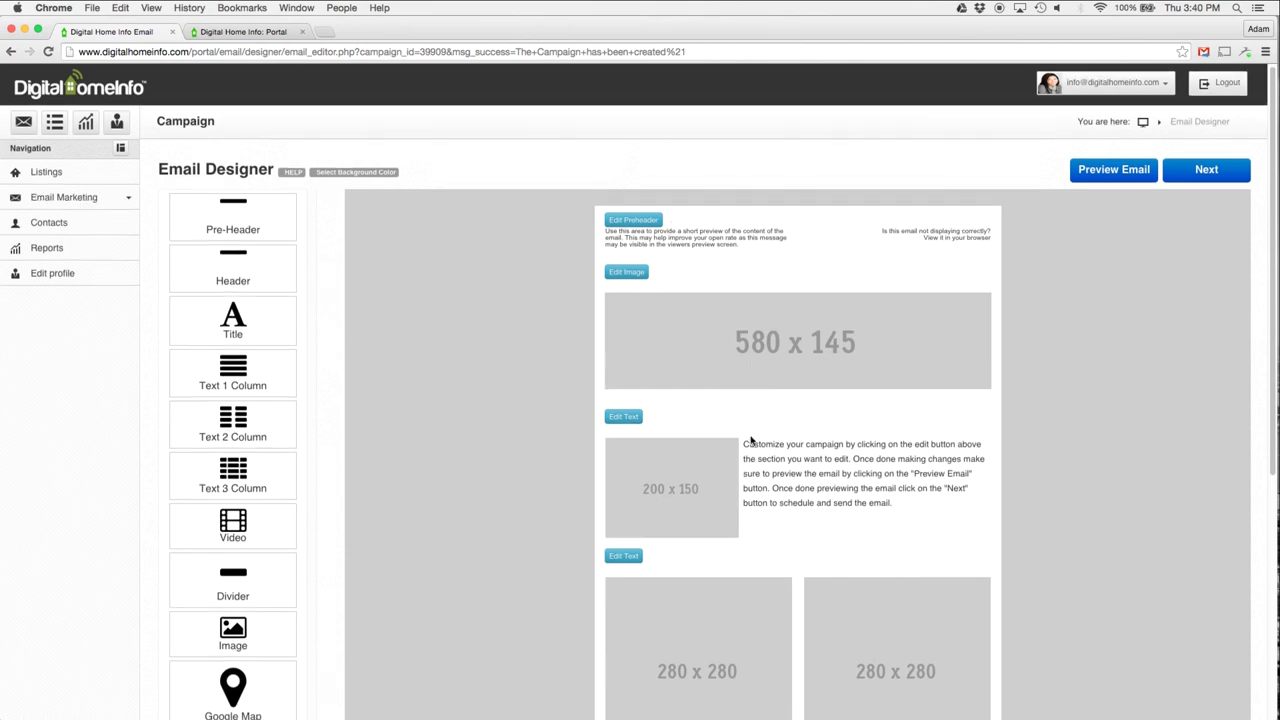
scroll(748, 440, up, 5)
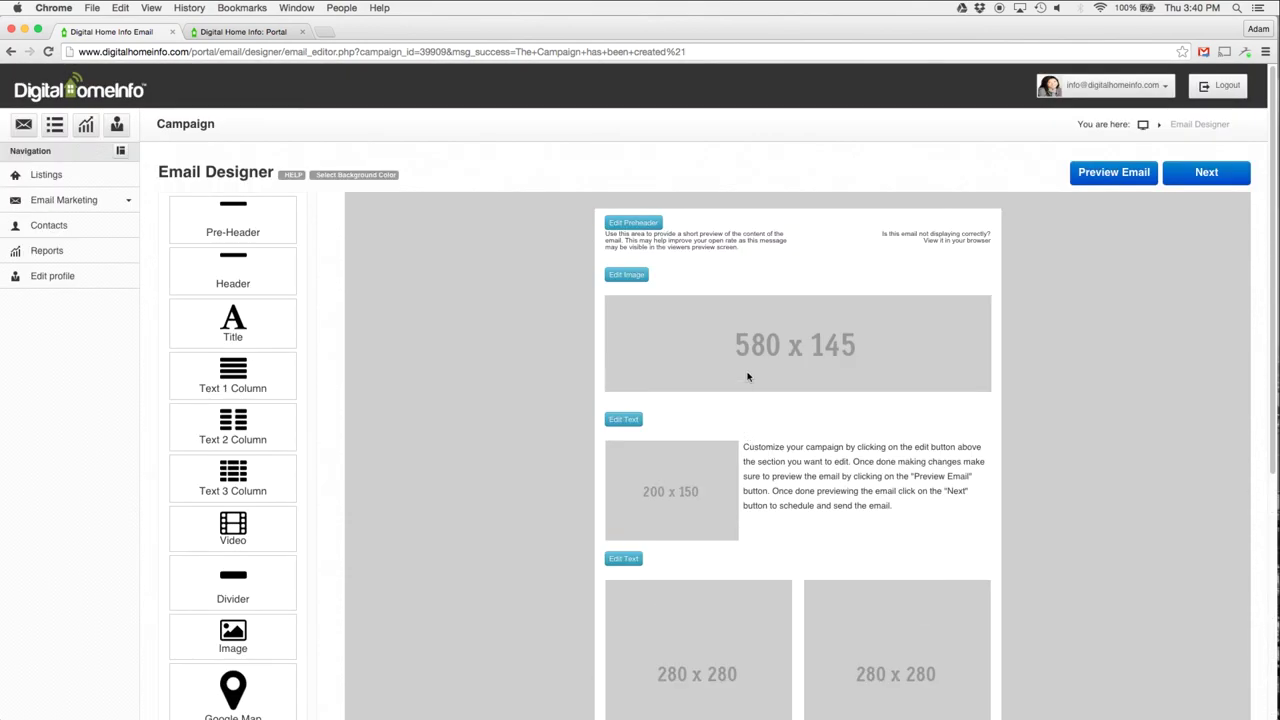
scroll(750, 370, down, 5)
scroll(745, 387, up, 5)
scroll(624, 420, down, 4)
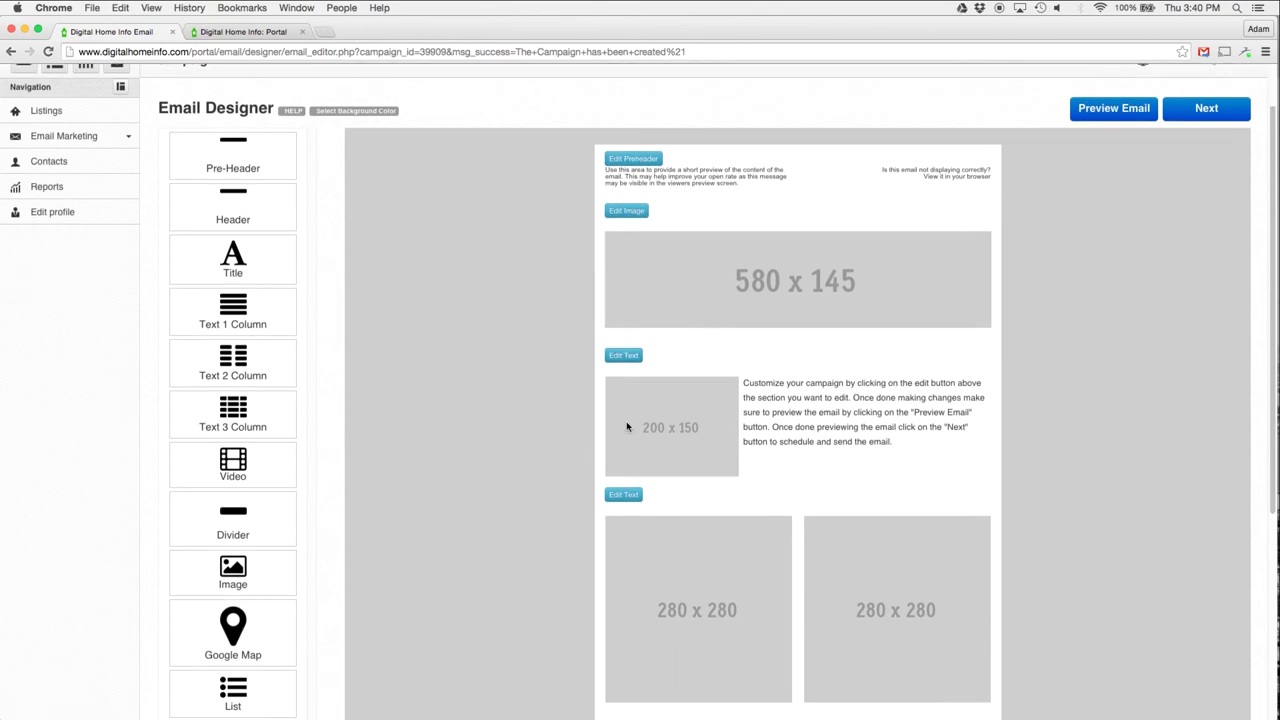
scroll(624, 432, down, 3)
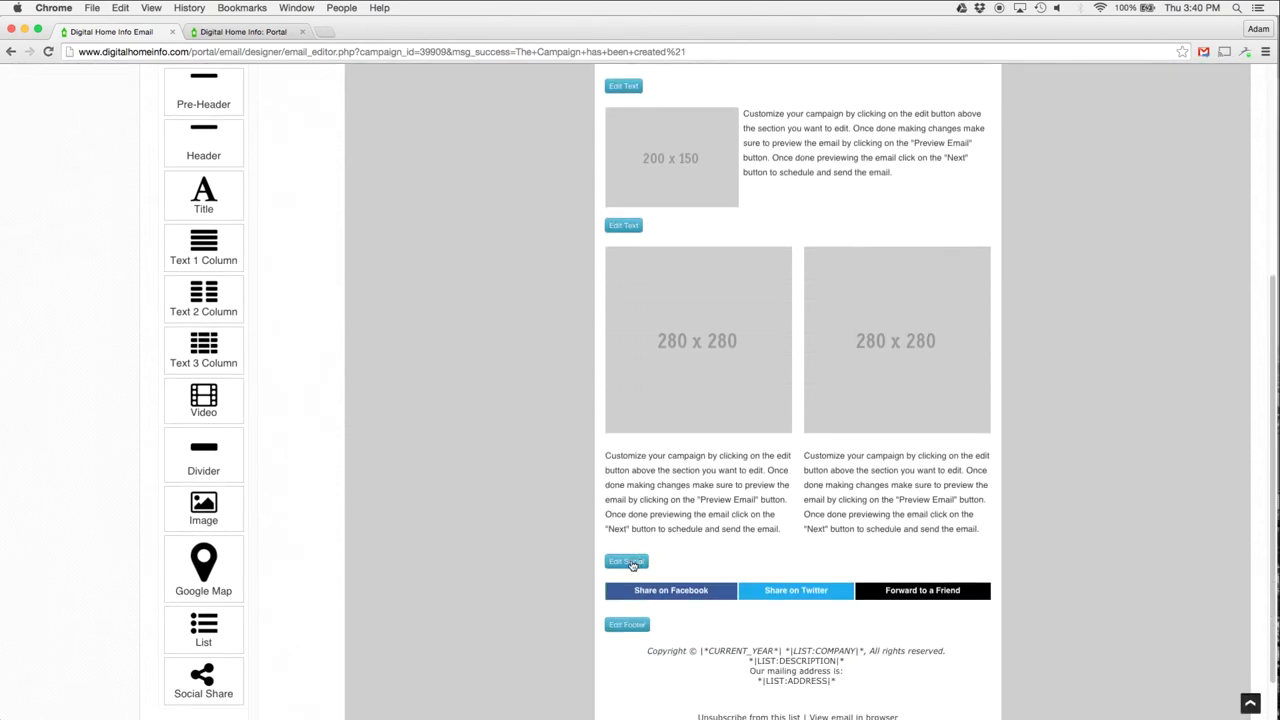
scroll(627, 577, up, 7)
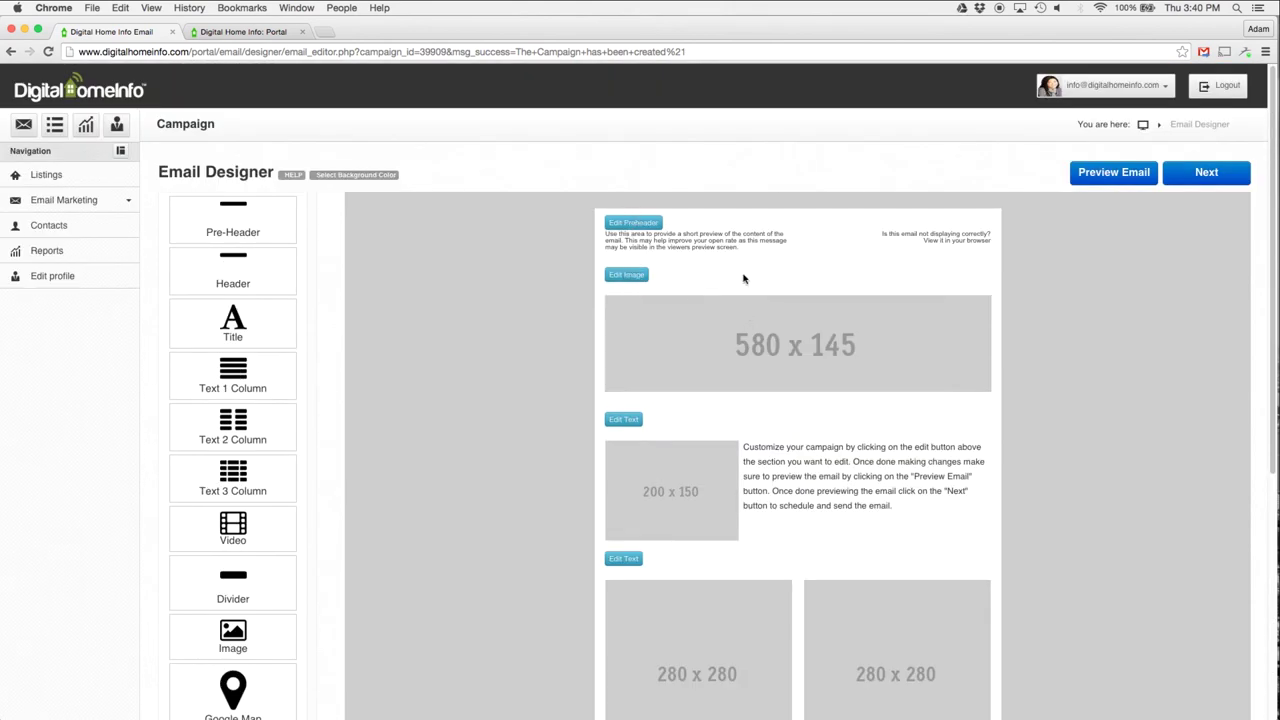
Replace the email's pre-header text with "Free Blog Class." and save the change.
click(638, 229)
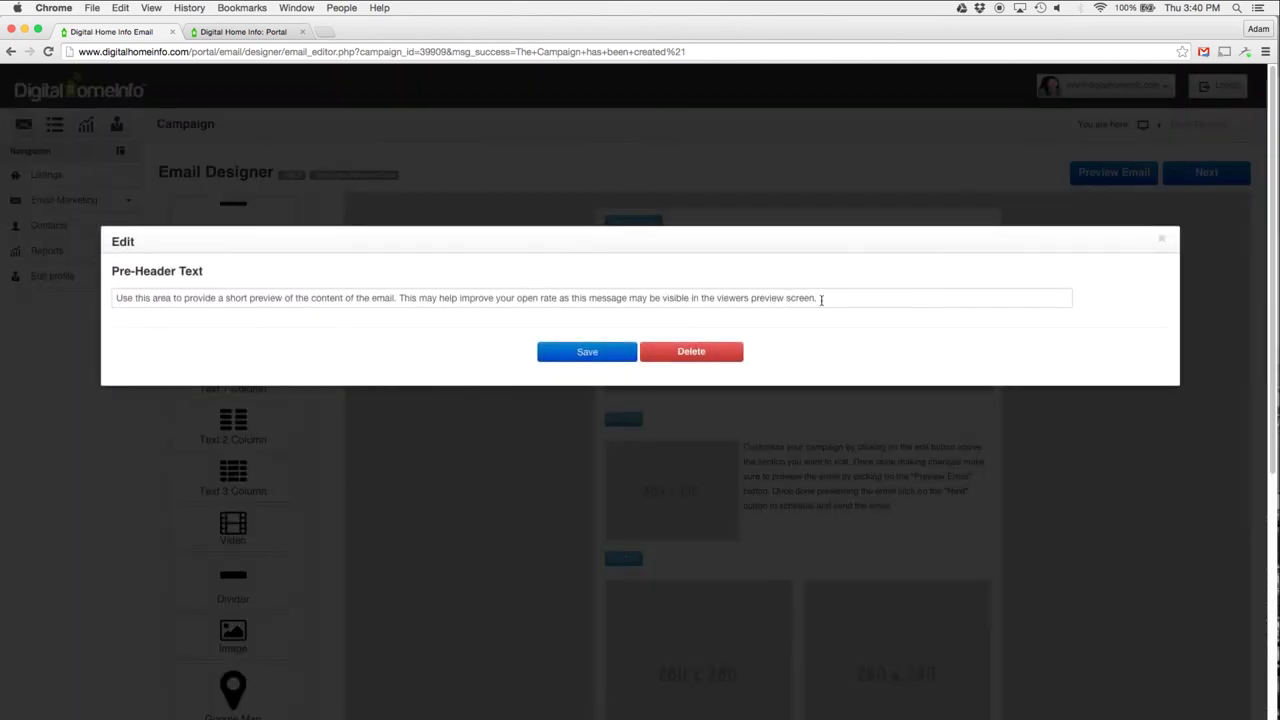
drag(821, 299, 104, 295)
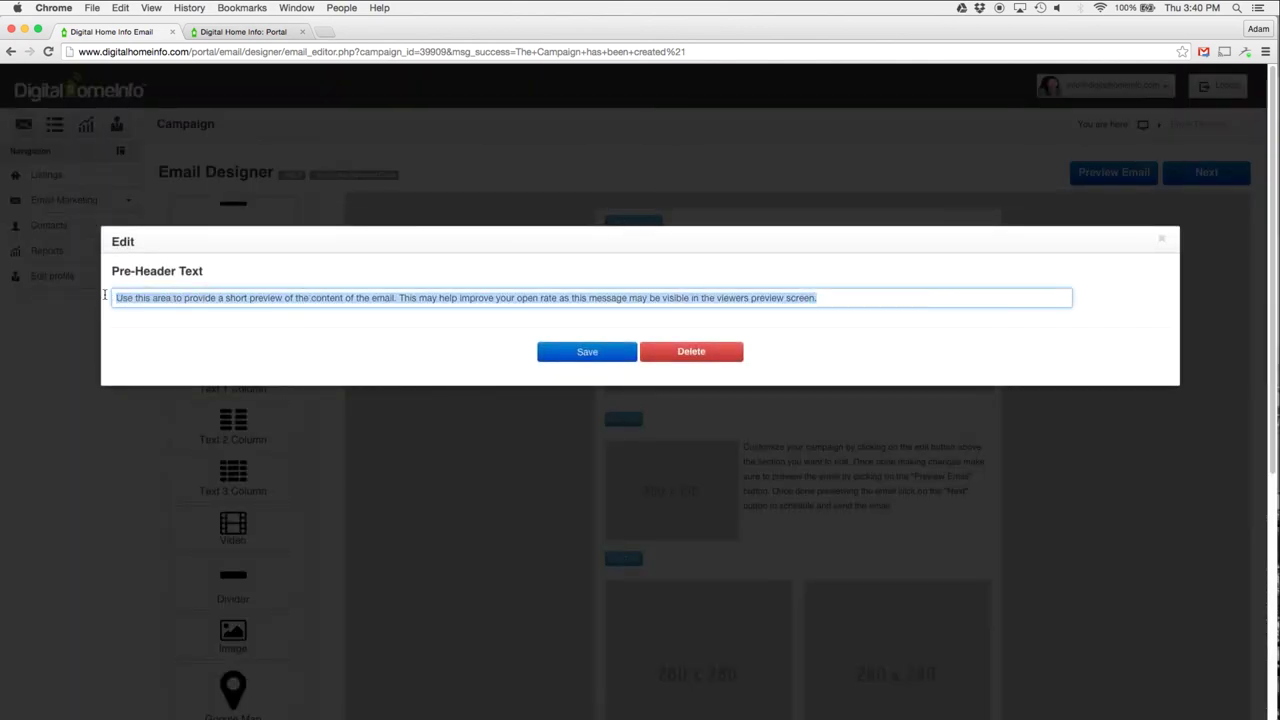
text(Free Blog Class.)
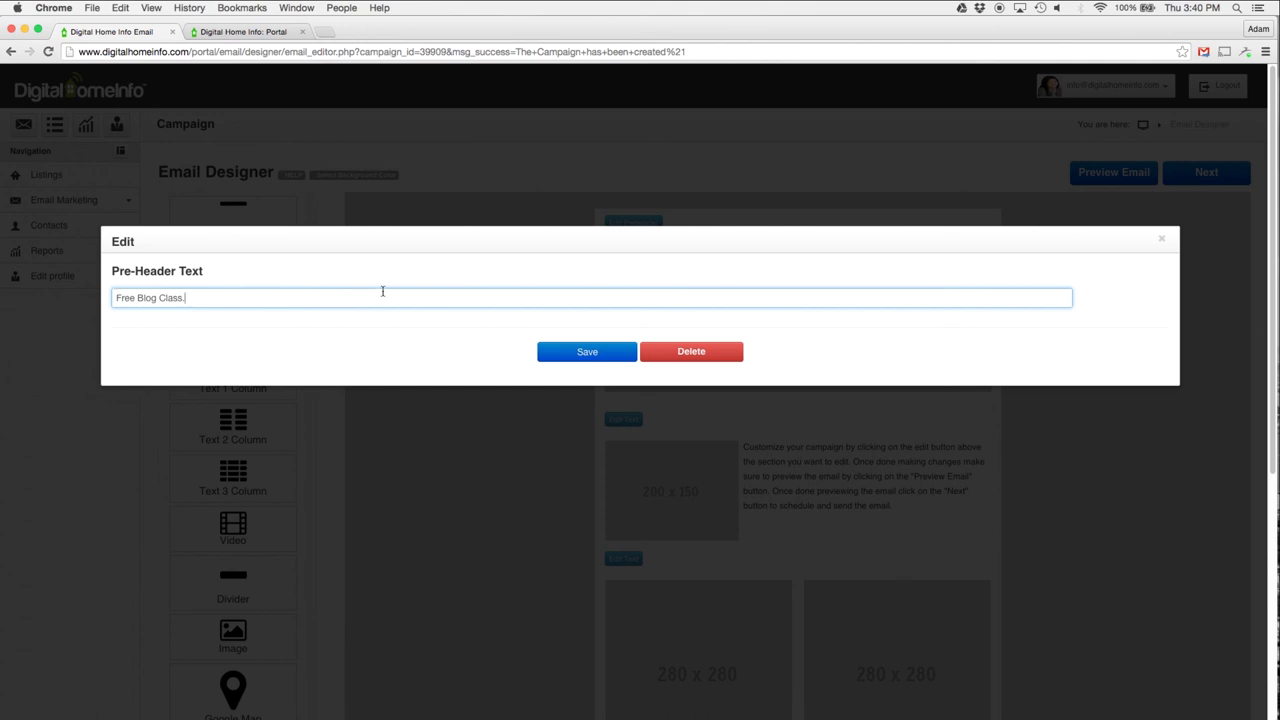
click(586, 356)
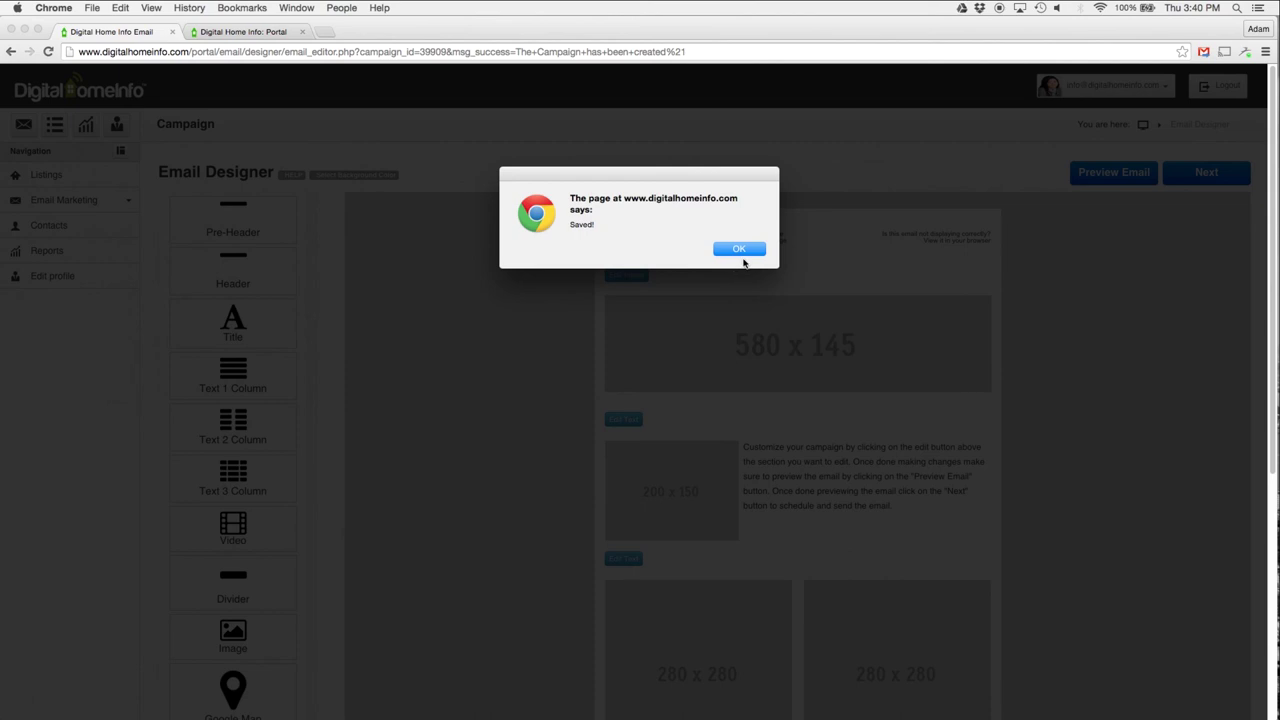
click(740, 250)
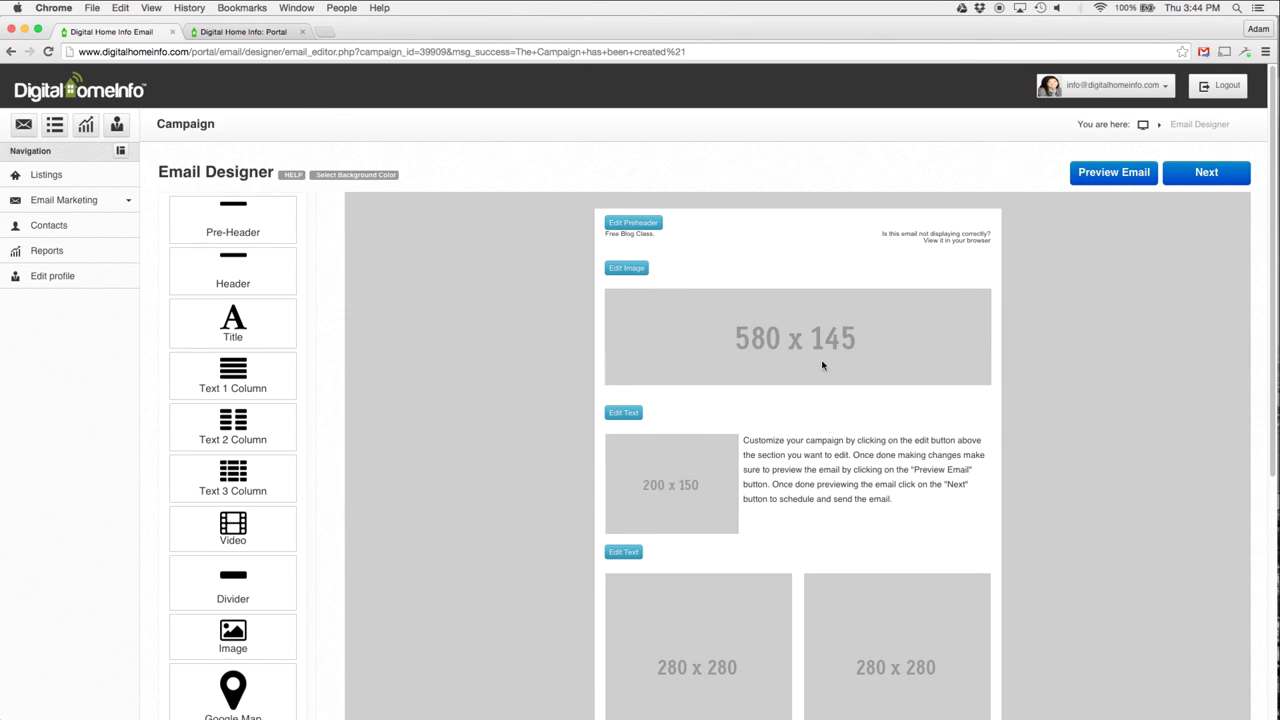
Upload blog-globe.jpg from the Images folder as the 580 x 145 banner image and save the section.
click(628, 269)
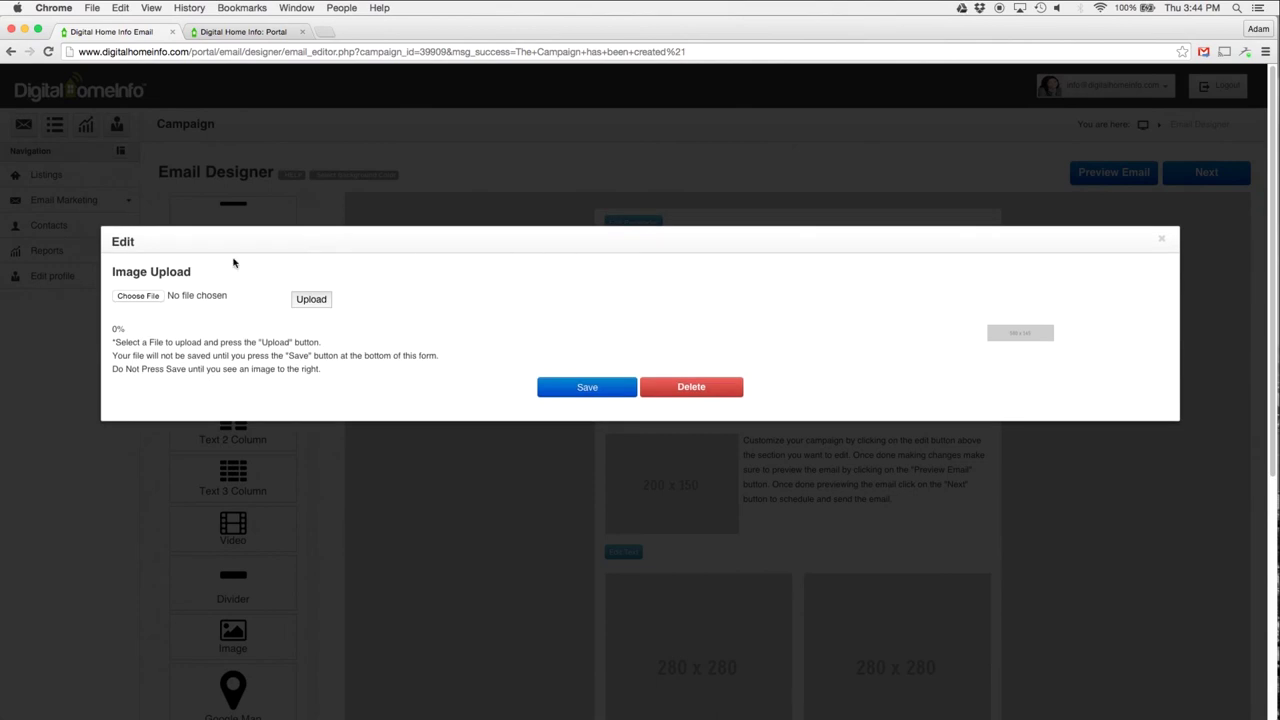
click(152, 297)
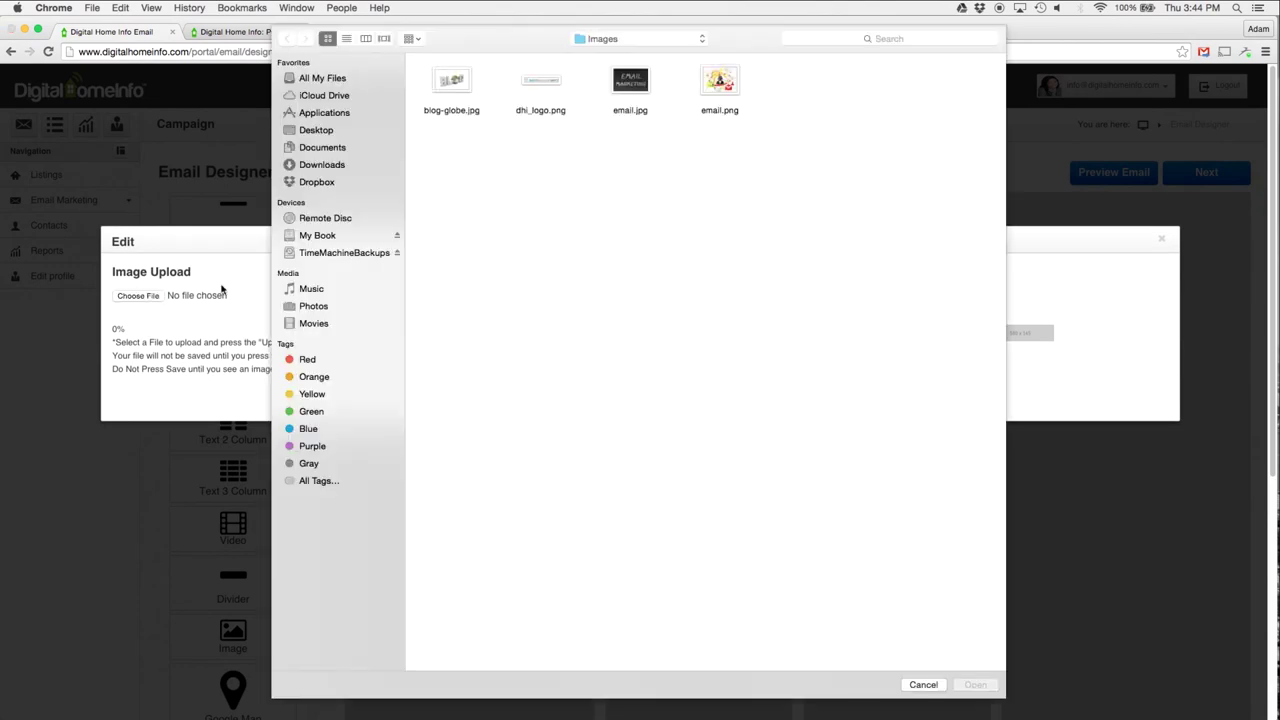
click(453, 105)
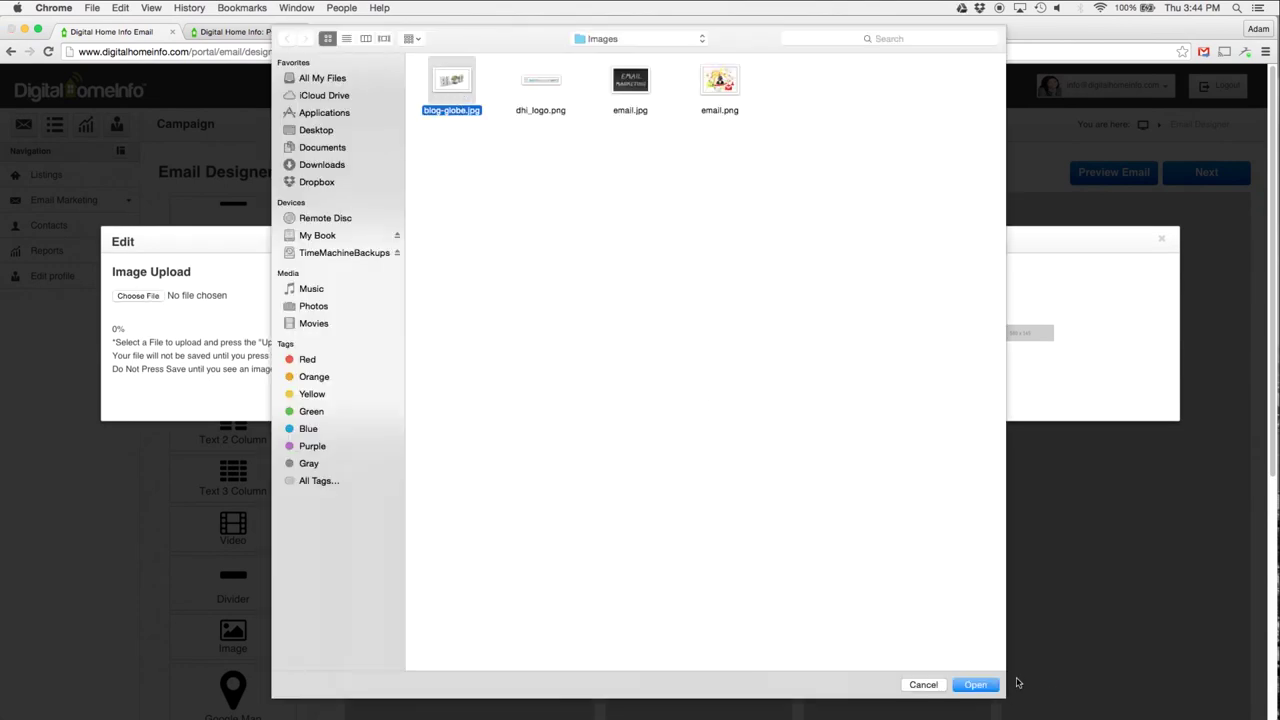
click(978, 684)
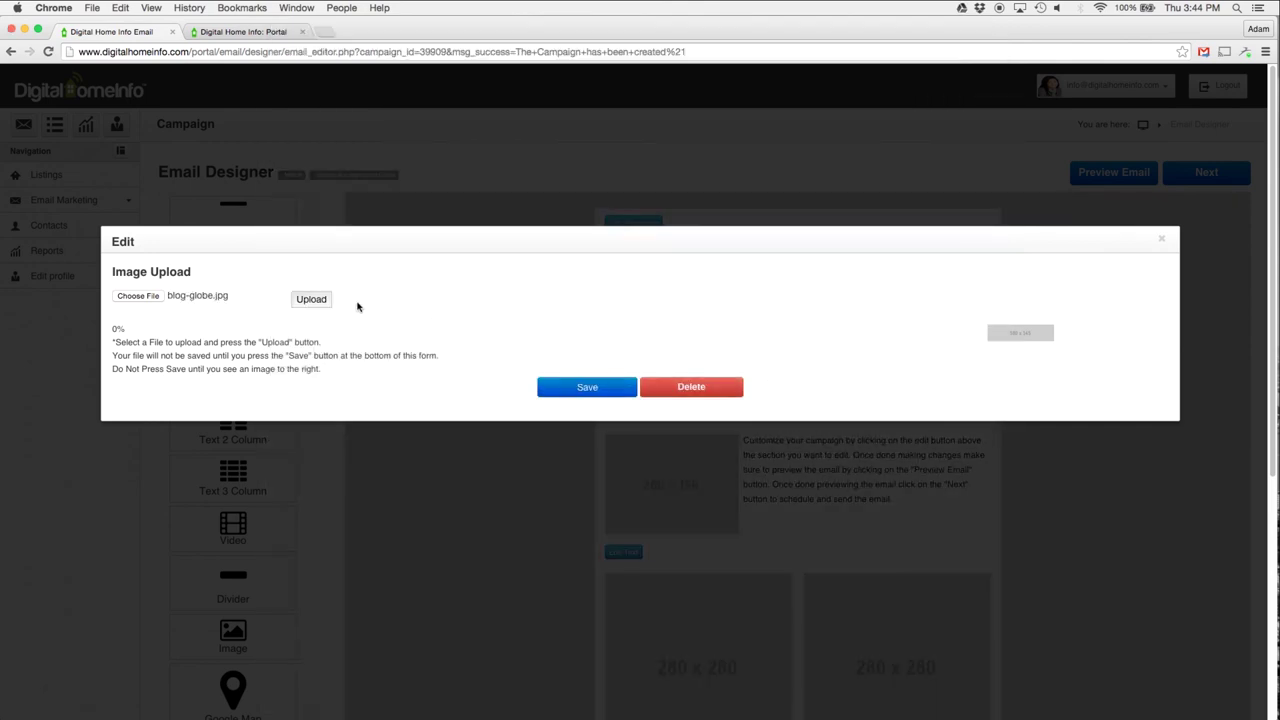
click(316, 298)
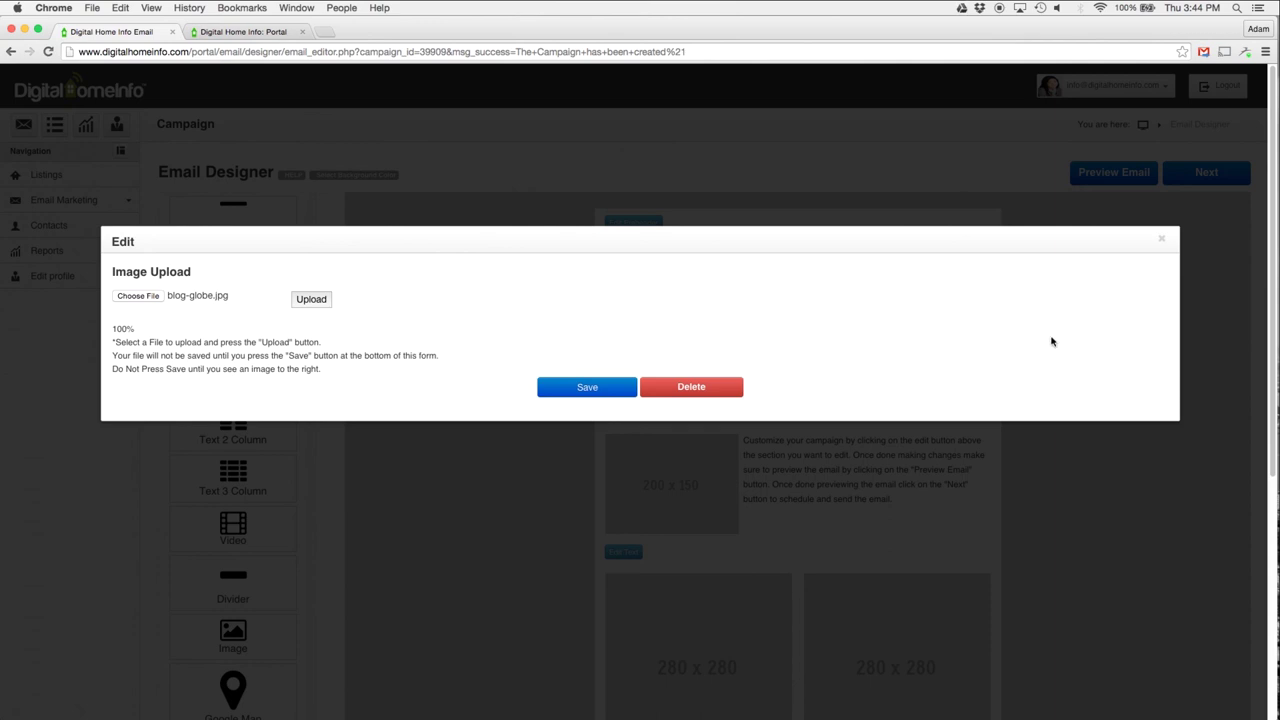
click(594, 389)
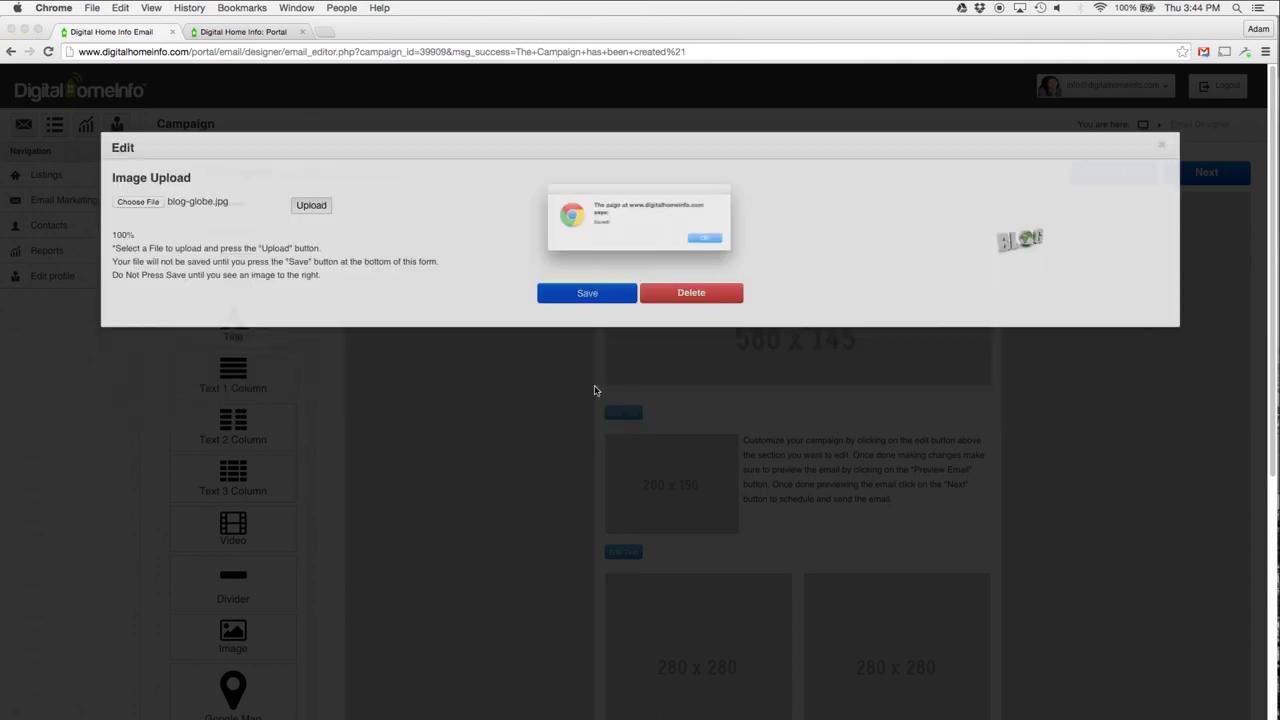
Acknowledge the saved banner and delete the two-column section with the 280 x 280 image placeholders from the email.
click(738, 250)
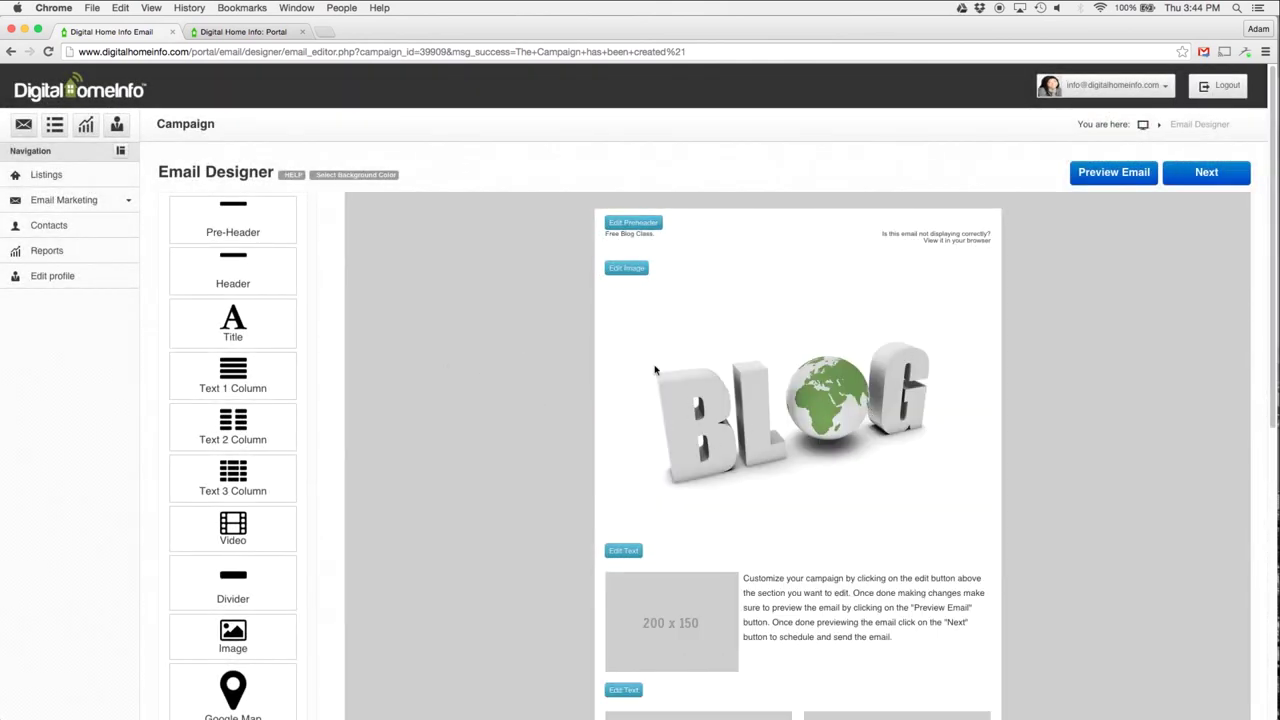
scroll(828, 485, down, 3)
scroll(830, 484, down, 2)
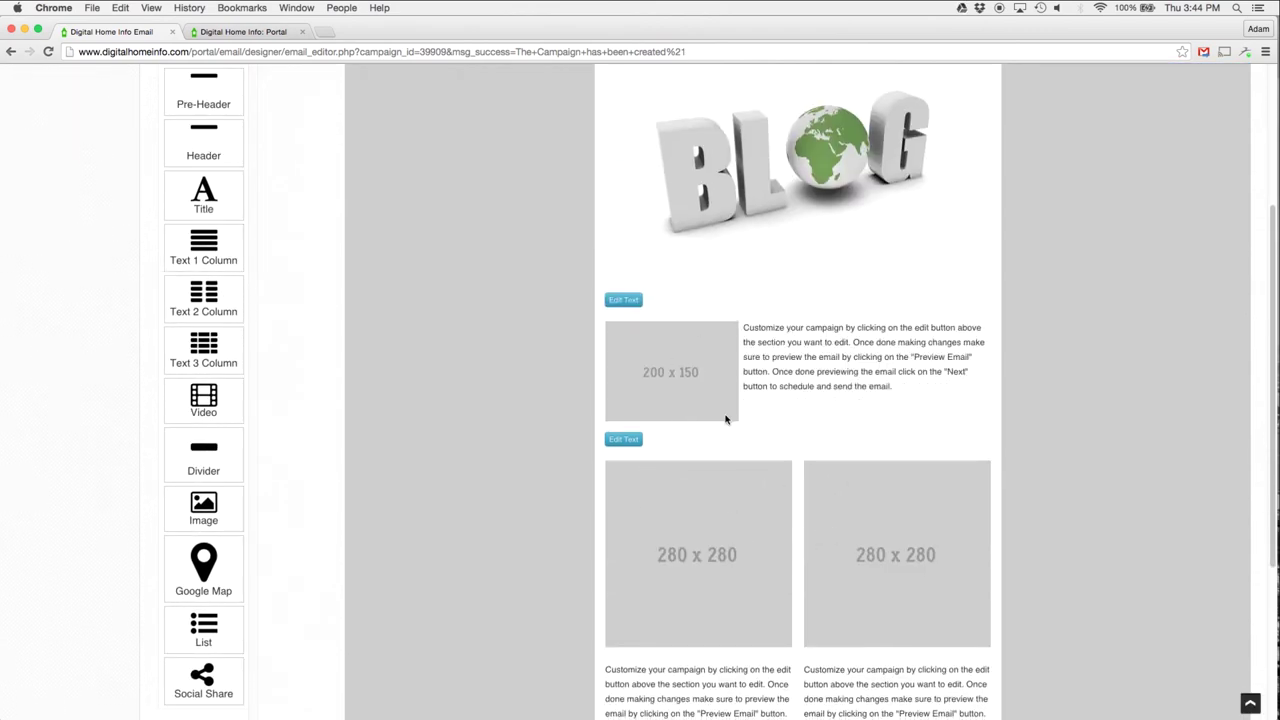
scroll(837, 534, down, 2)
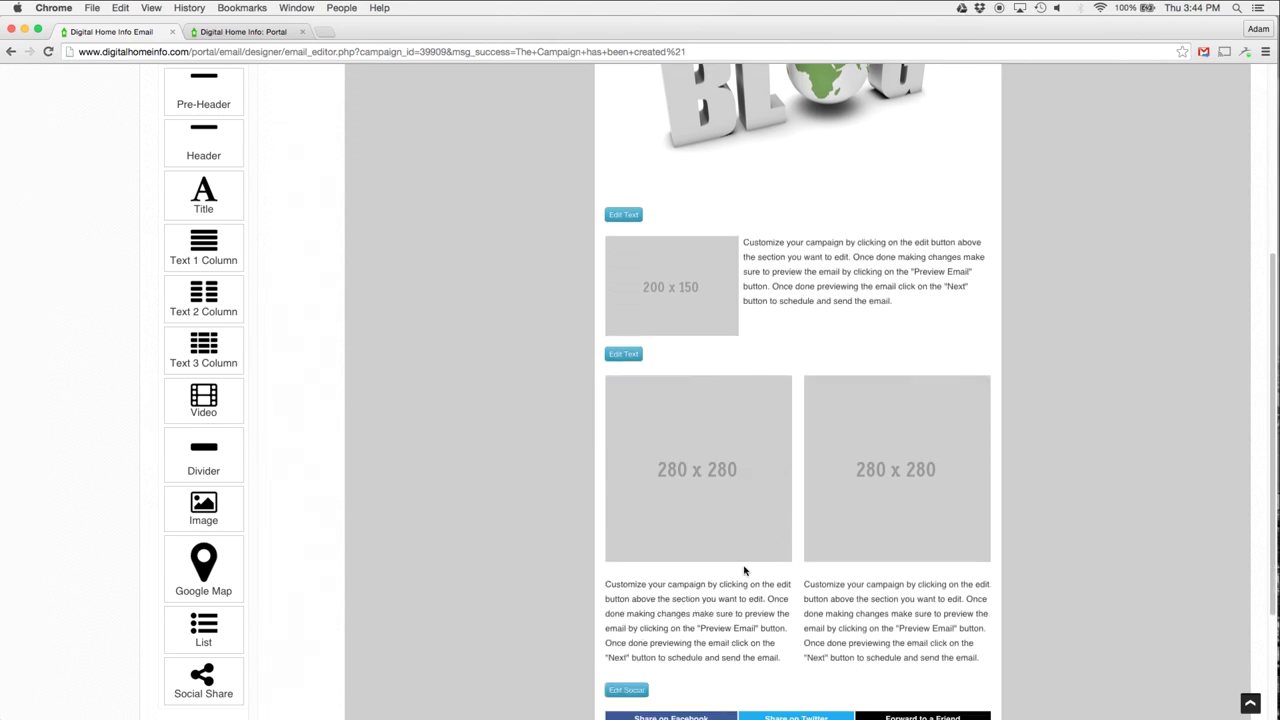
click(623, 354)
scroll(526, 392, down, 3)
scroll(526, 392, down, 5)
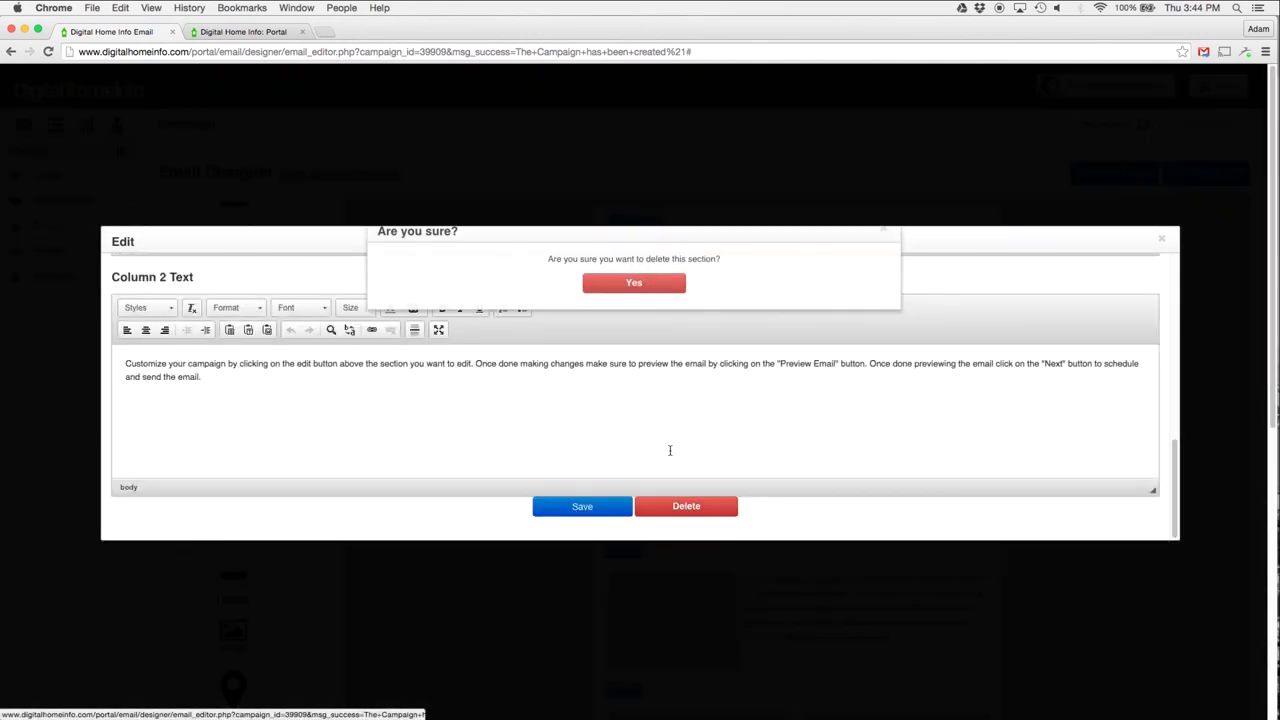
click(612, 298)
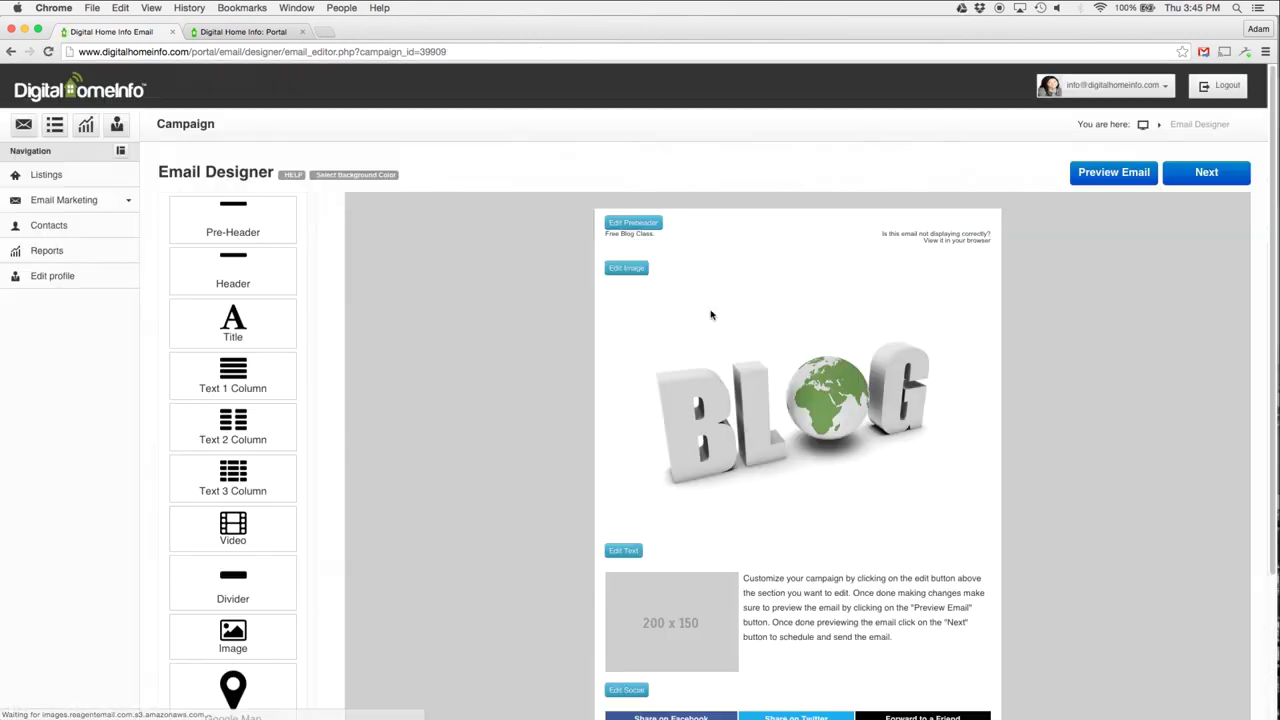
Turn off the image in the single-column text section below the banner and clear its placeholder text.
scroll(740, 420, down, 4)
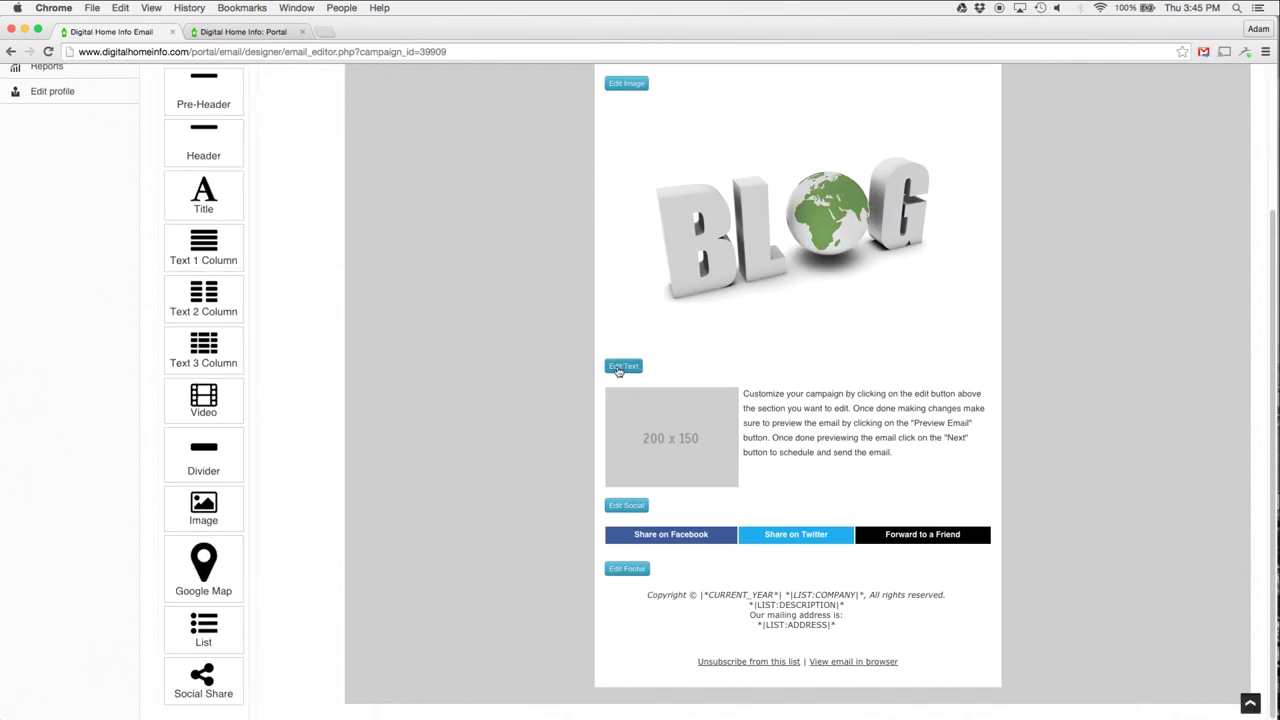
click(621, 367)
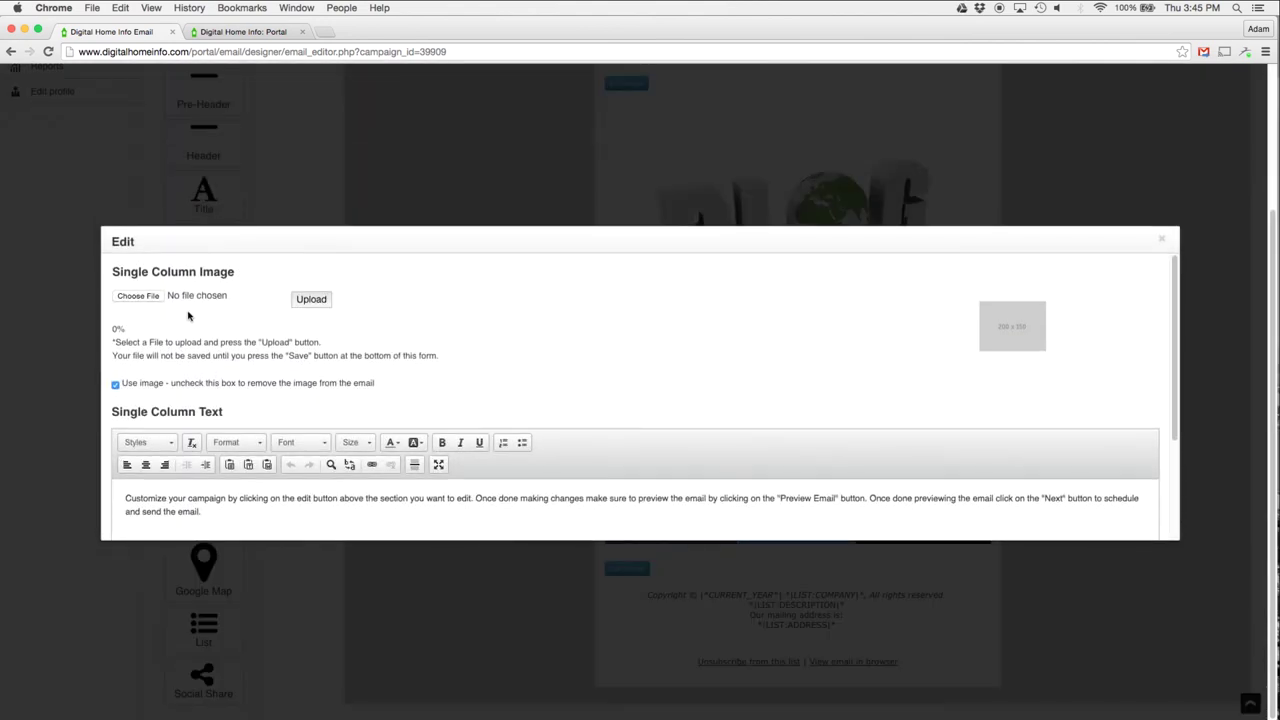
click(115, 386)
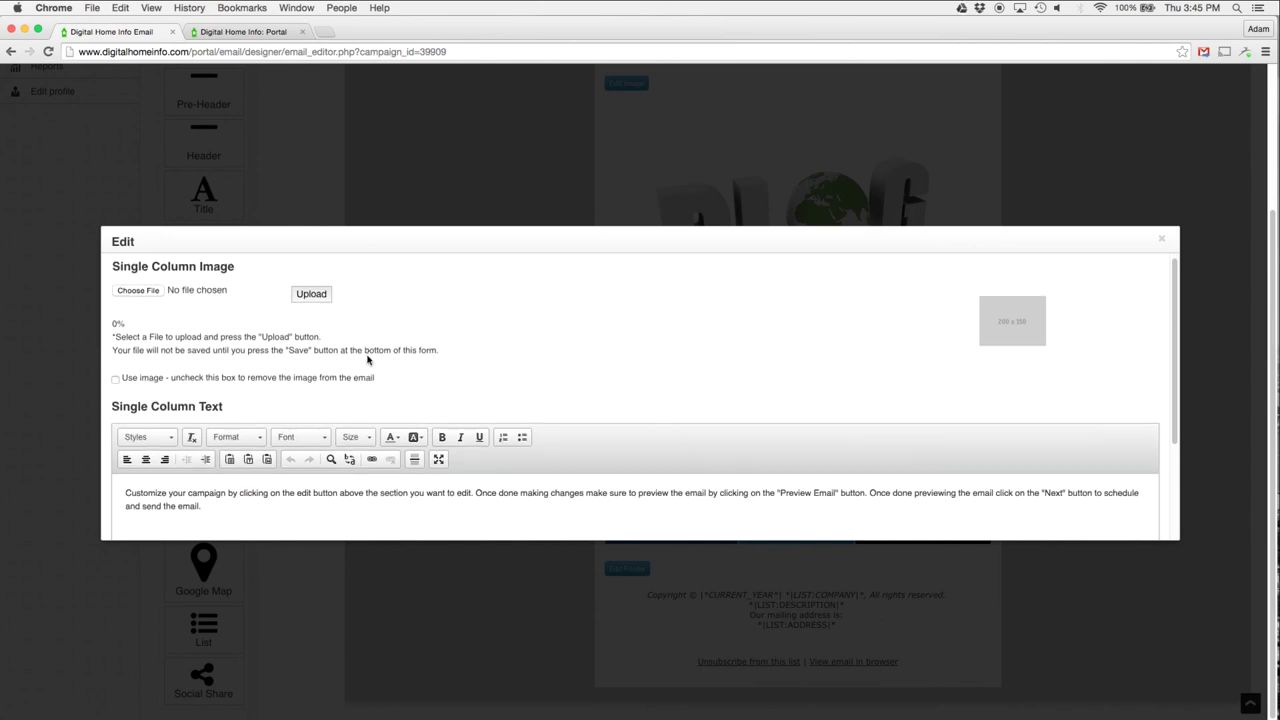
scroll(367, 358, down, 2)
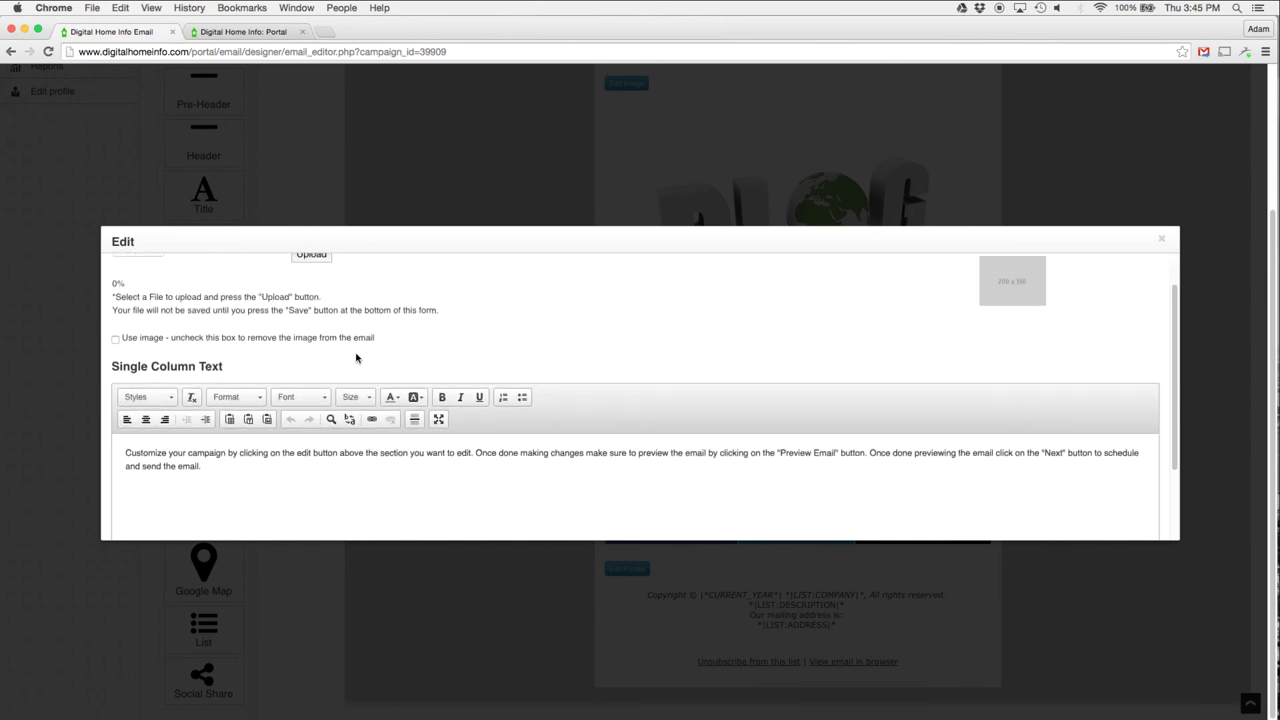
scroll(357, 357, down, 2)
drag(229, 432, 96, 417)
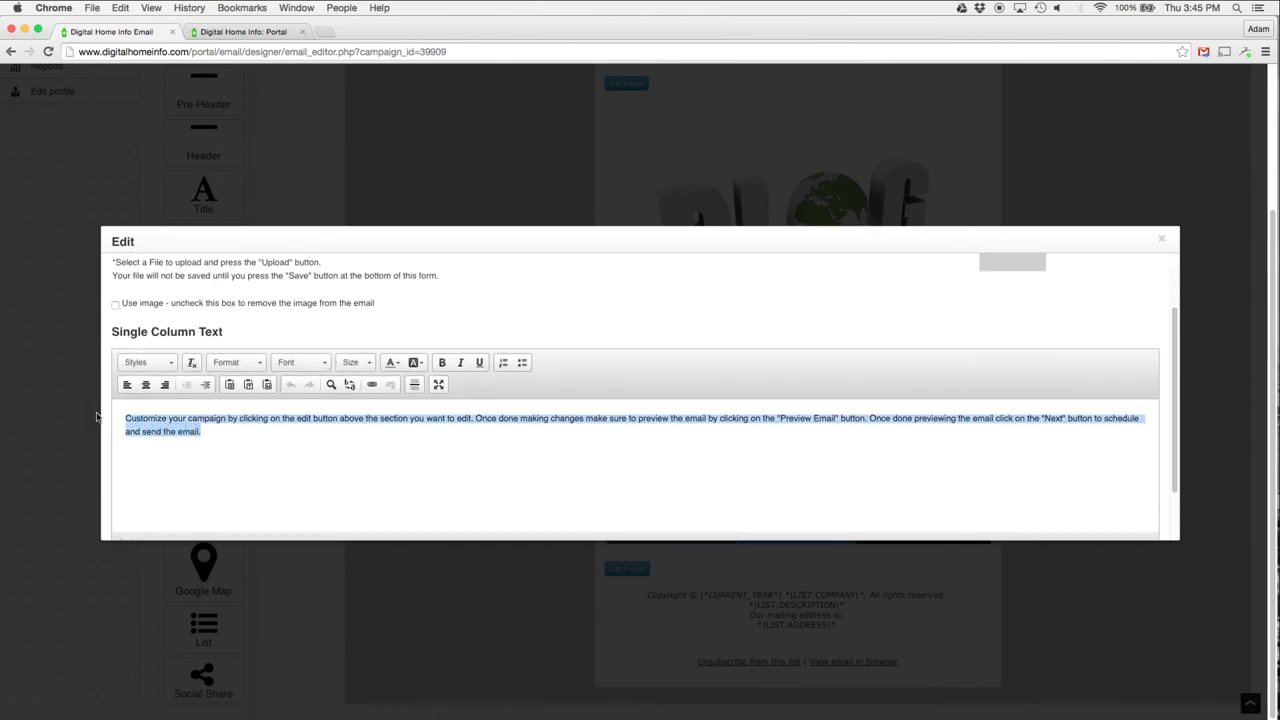
key(BackSpace)
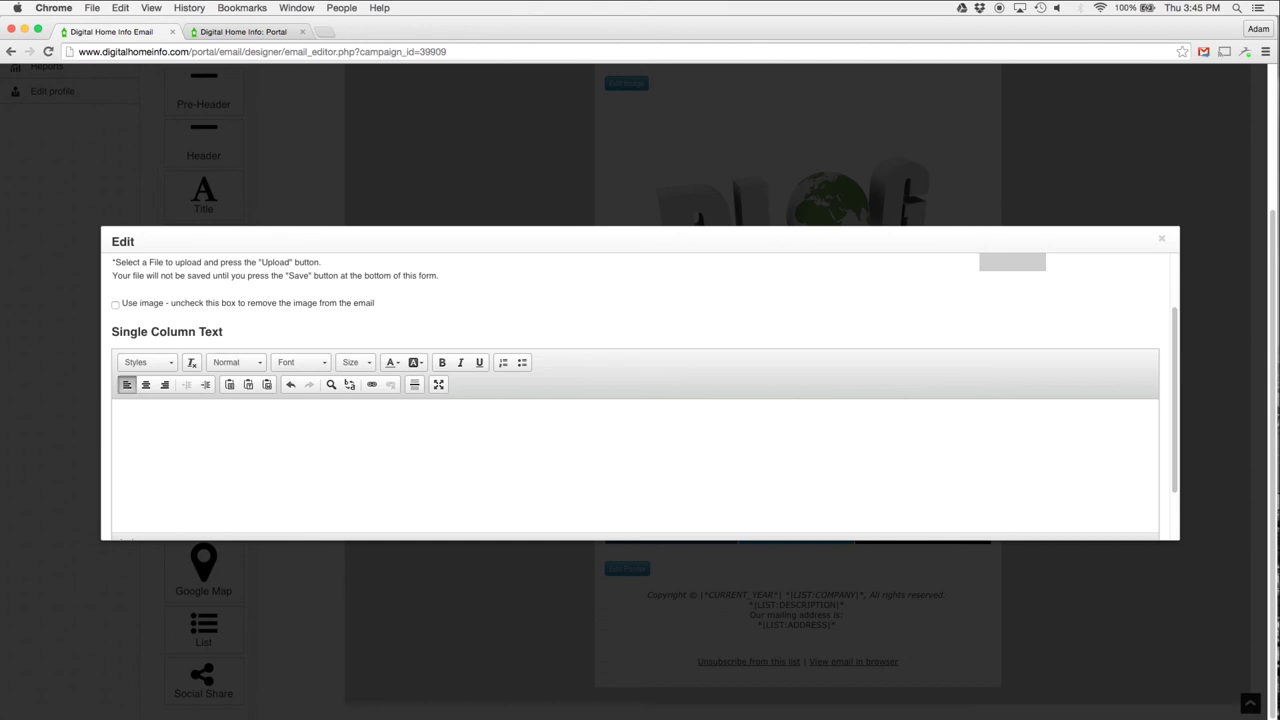
Paste the copied blog class announcement into the single-column text and save the section.
right_click(168, 420)
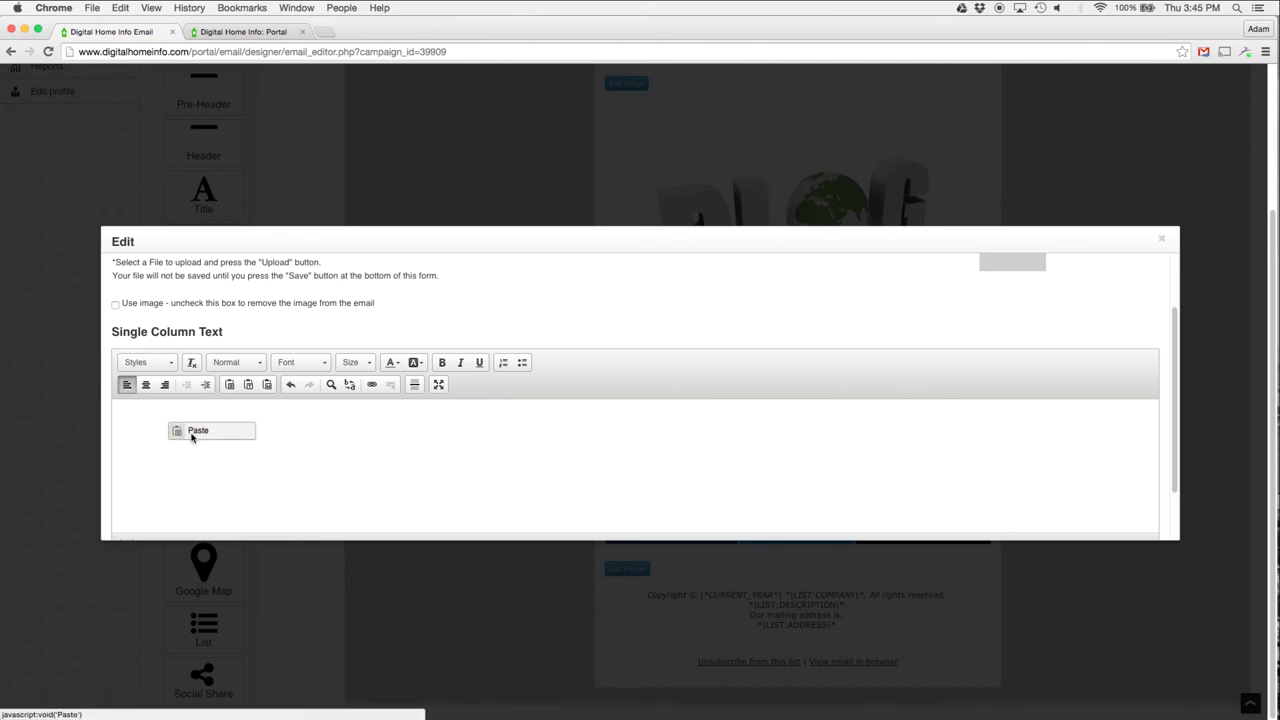
click(200, 432)
right_click(576, 407)
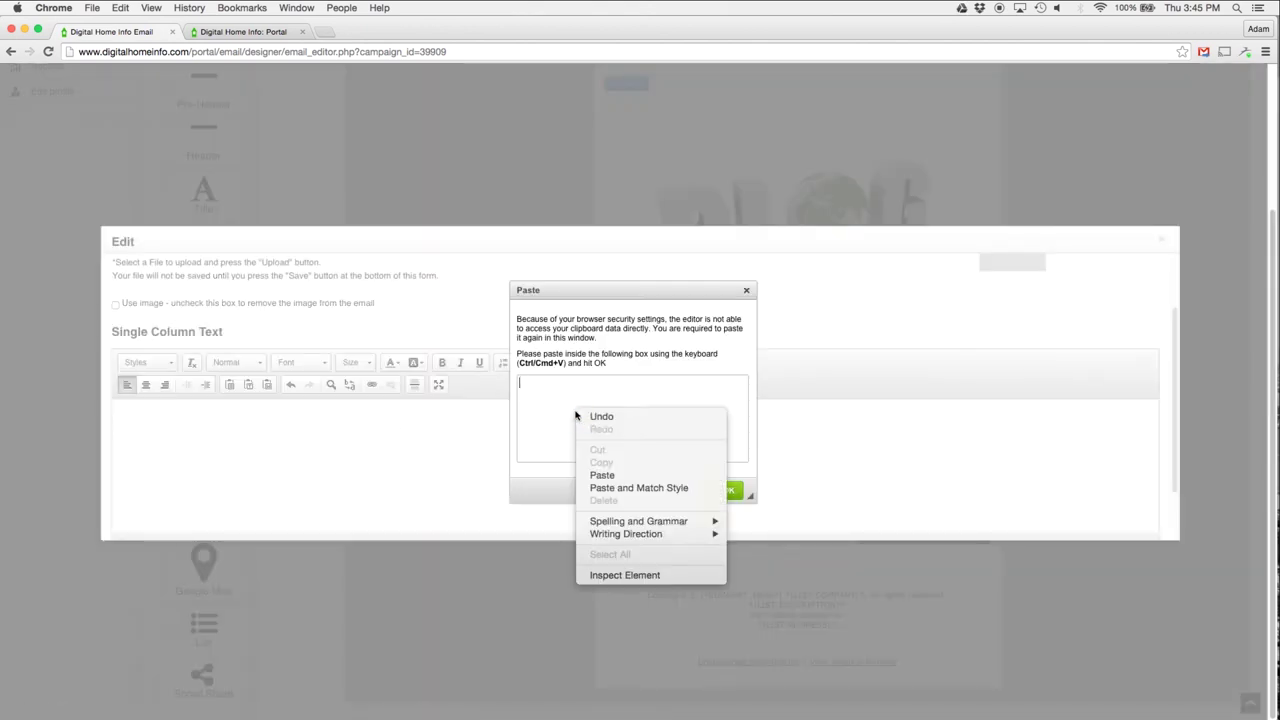
click(627, 478)
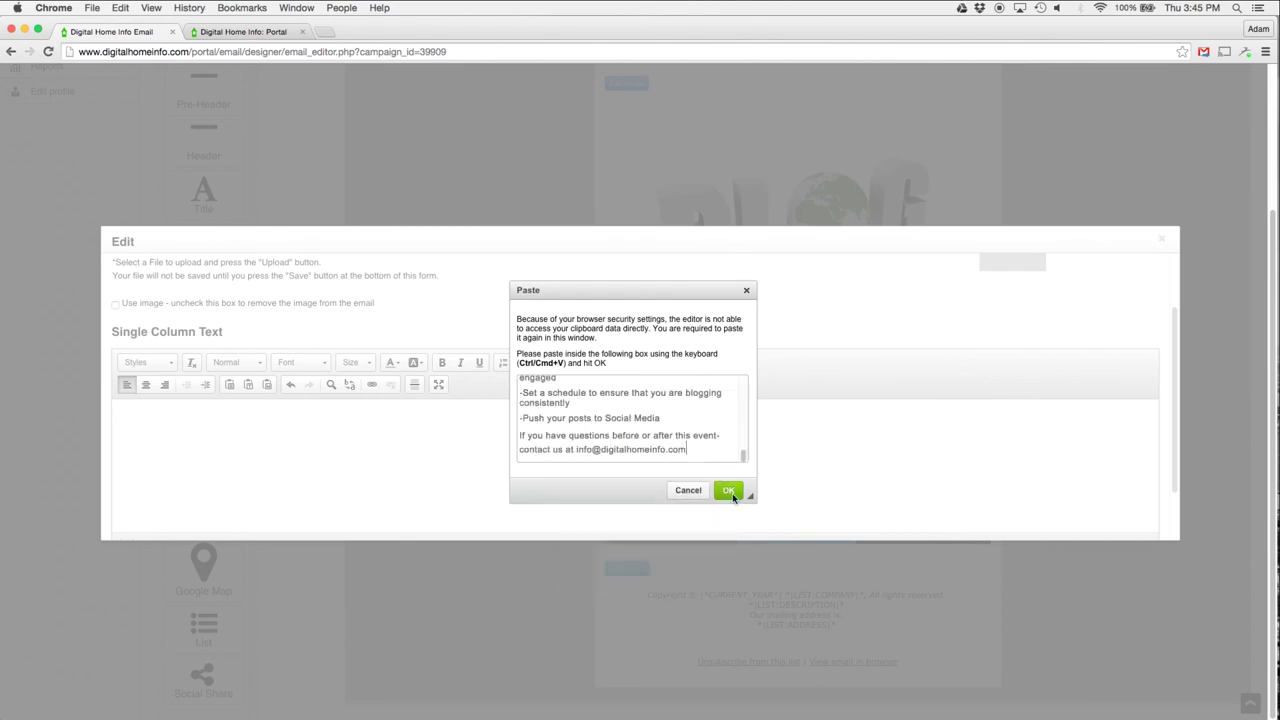
click(729, 491)
scroll(591, 451, up, 10)
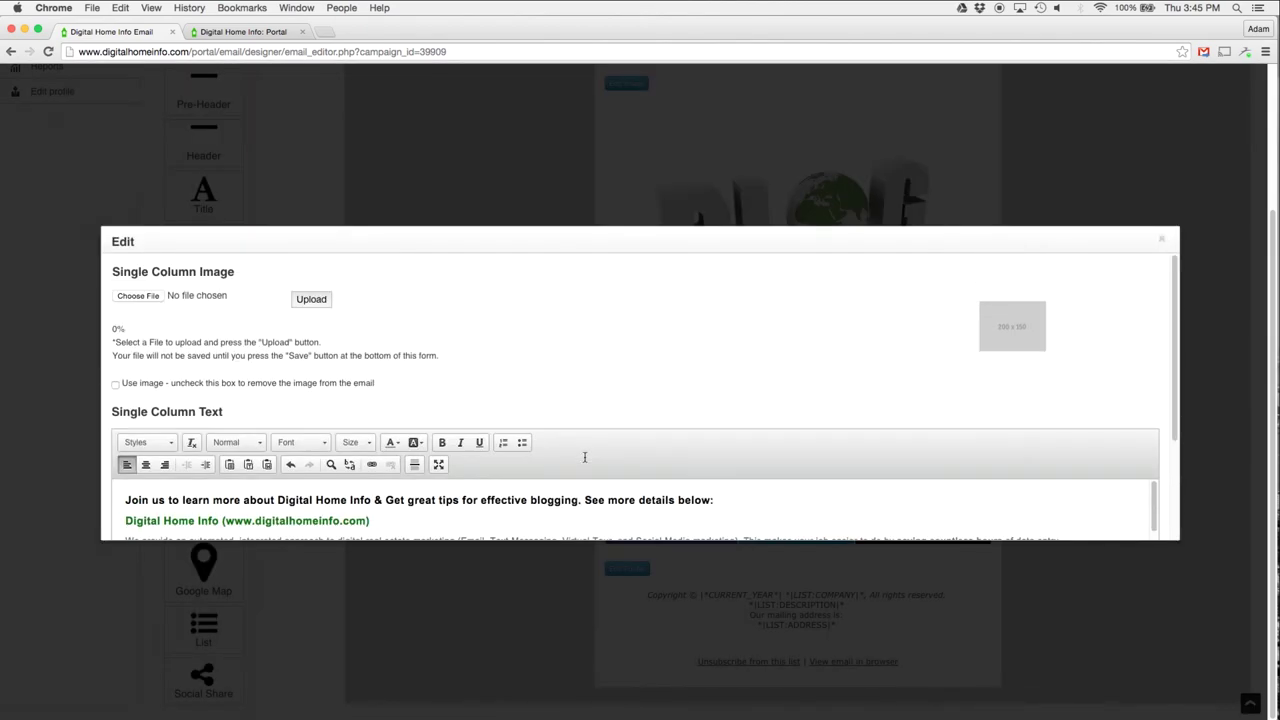
scroll(585, 457, down, 10)
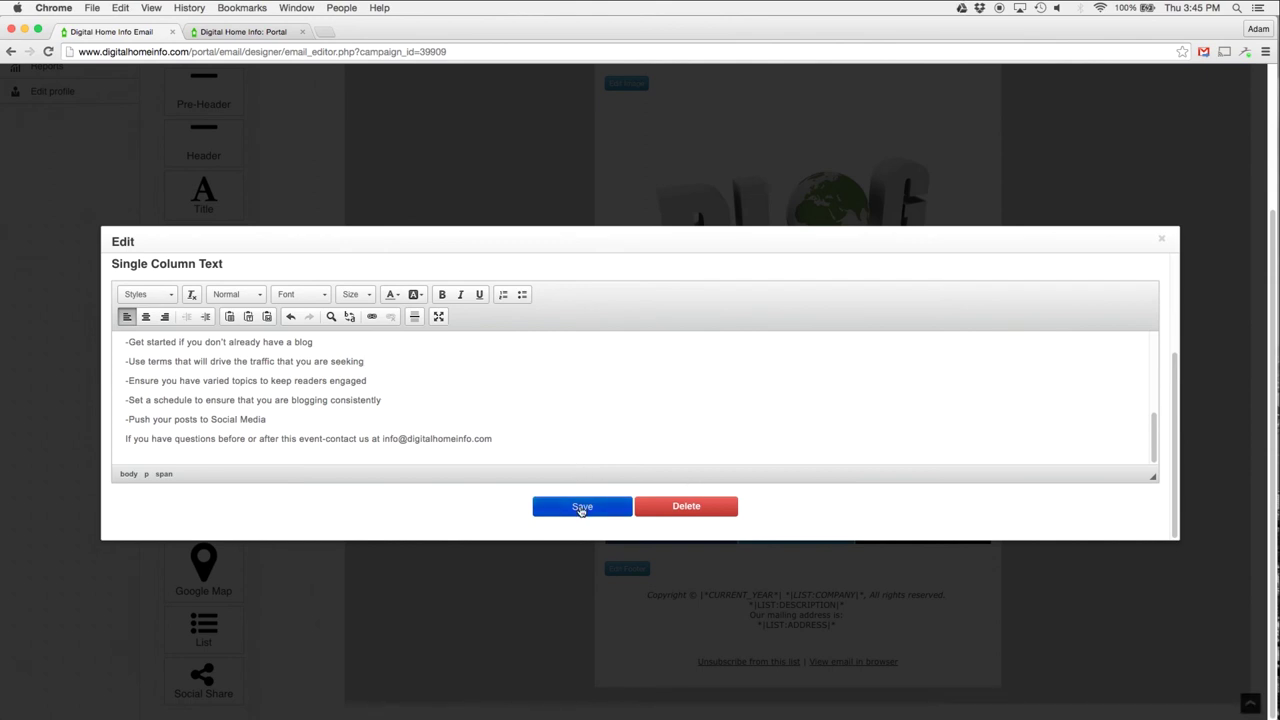
click(582, 508)
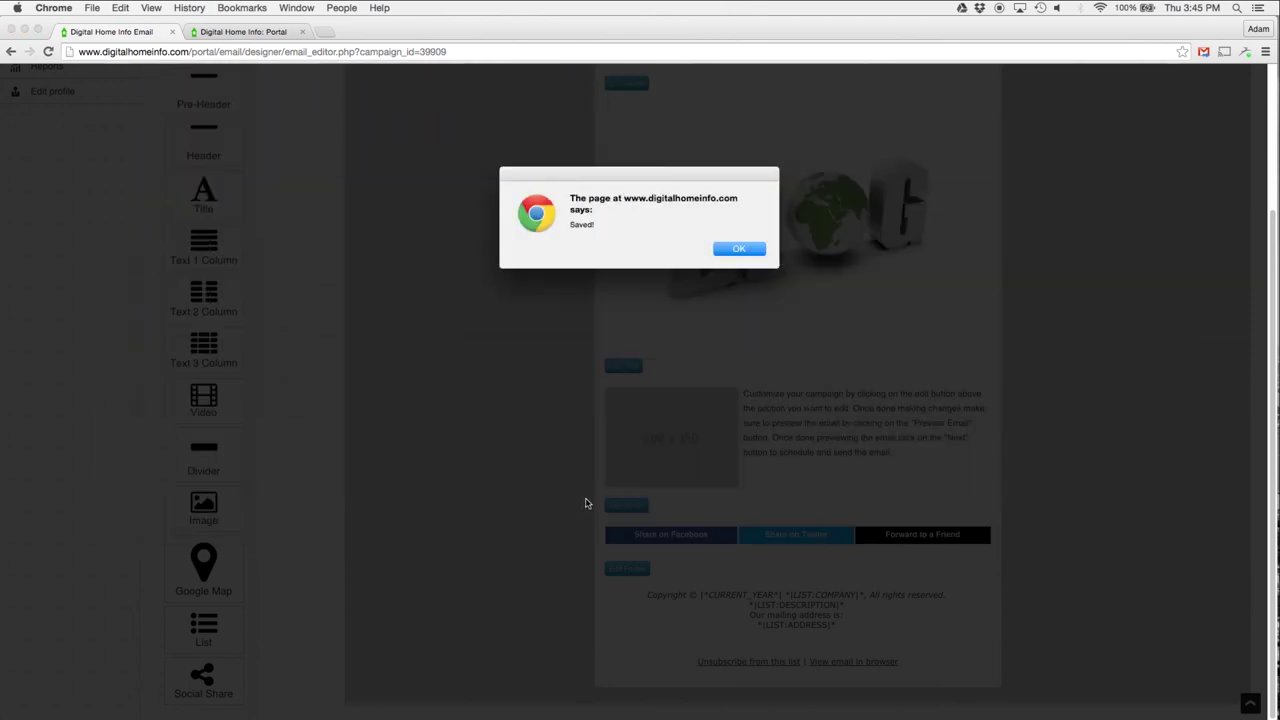
click(736, 248)
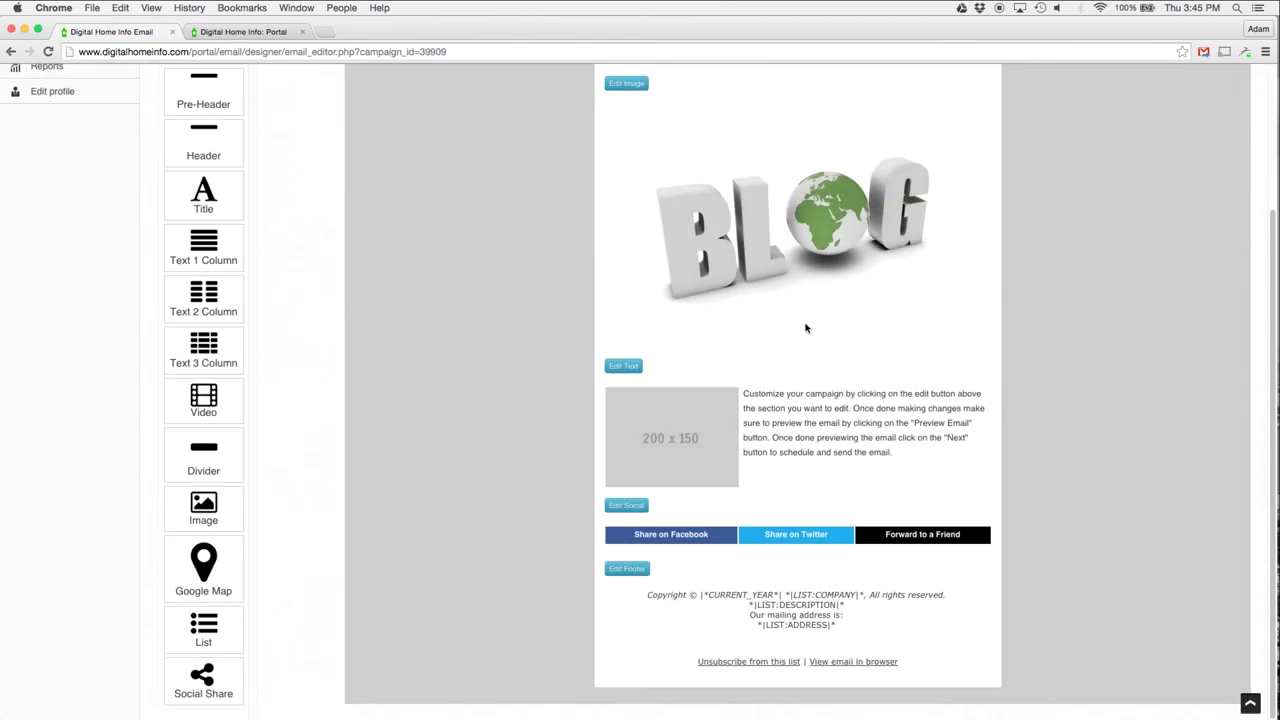
Examine the updated email from the pre-header and banner through the pasted text to the social links and footer.
scroll(790, 310, down, 3)
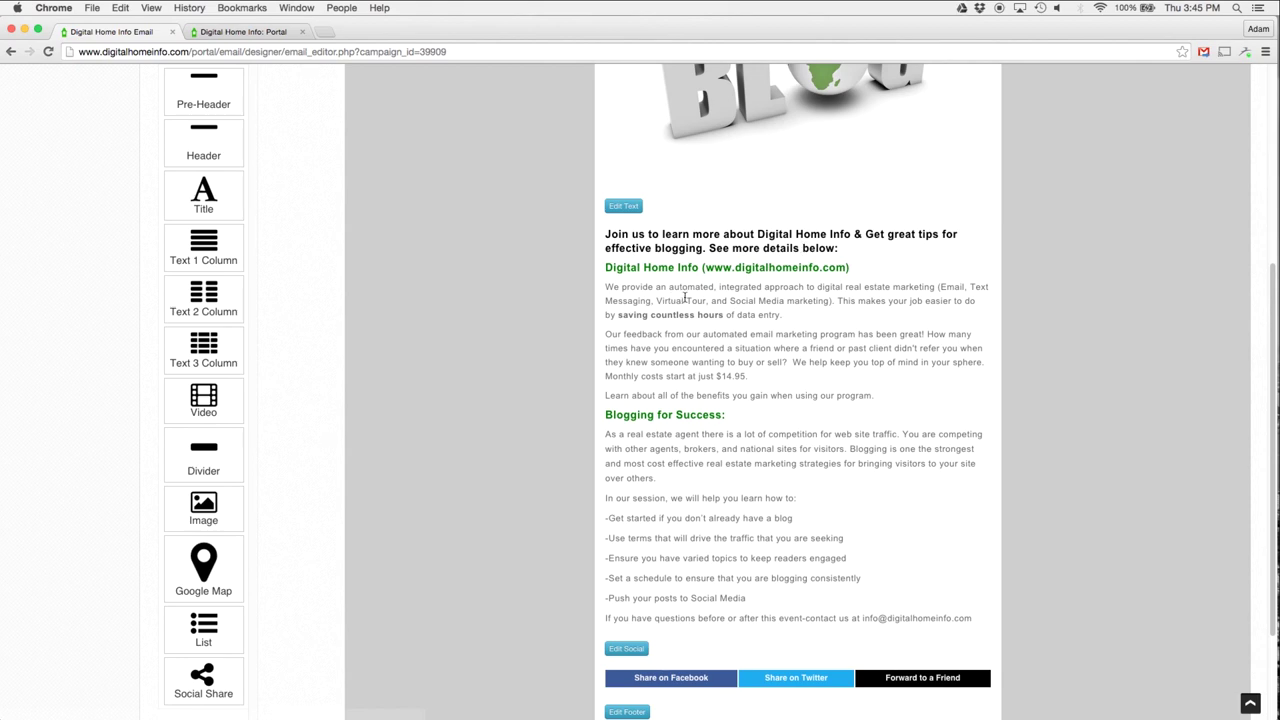
scroll(753, 318, up, 5)
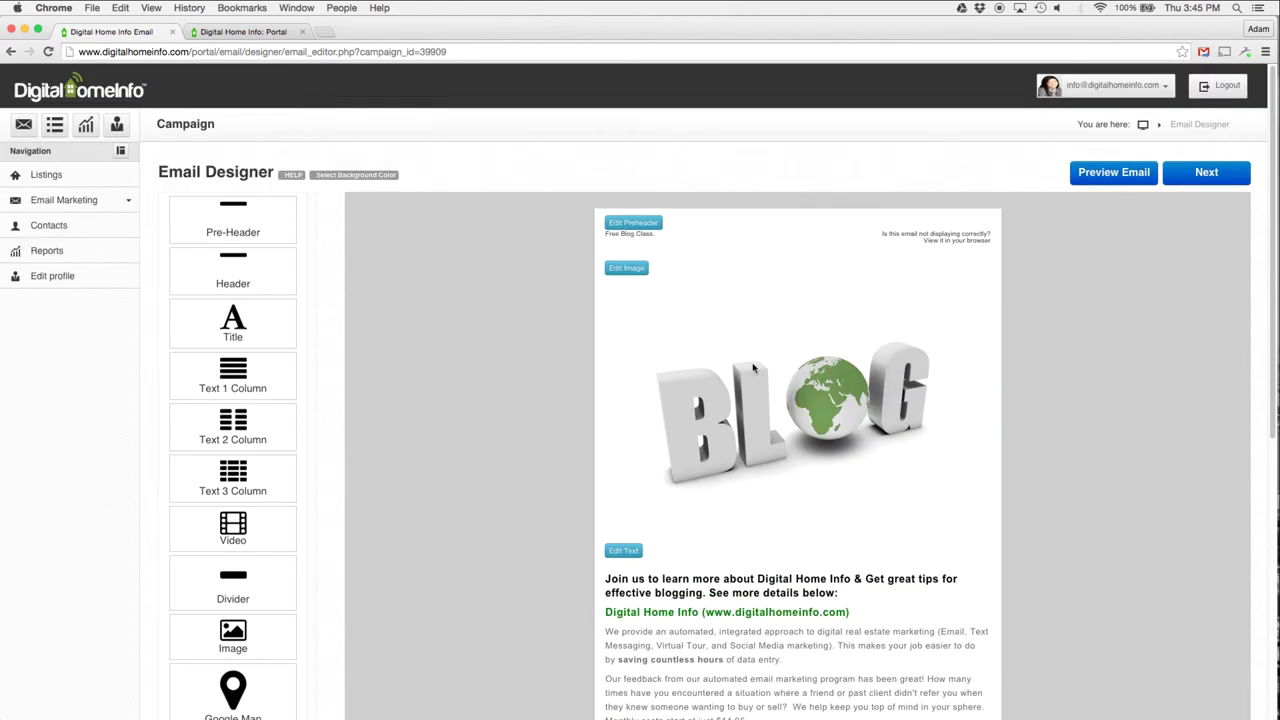
scroll(754, 368, down, 10)
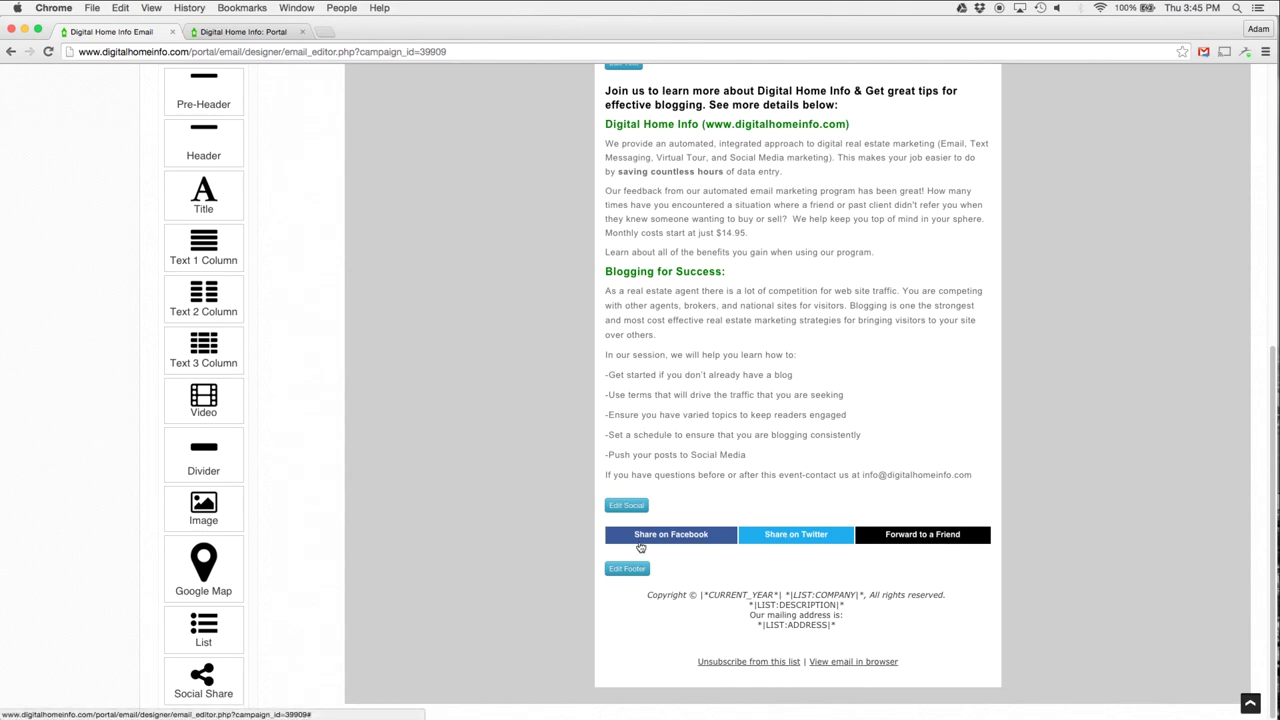
scroll(797, 484, up, 10)
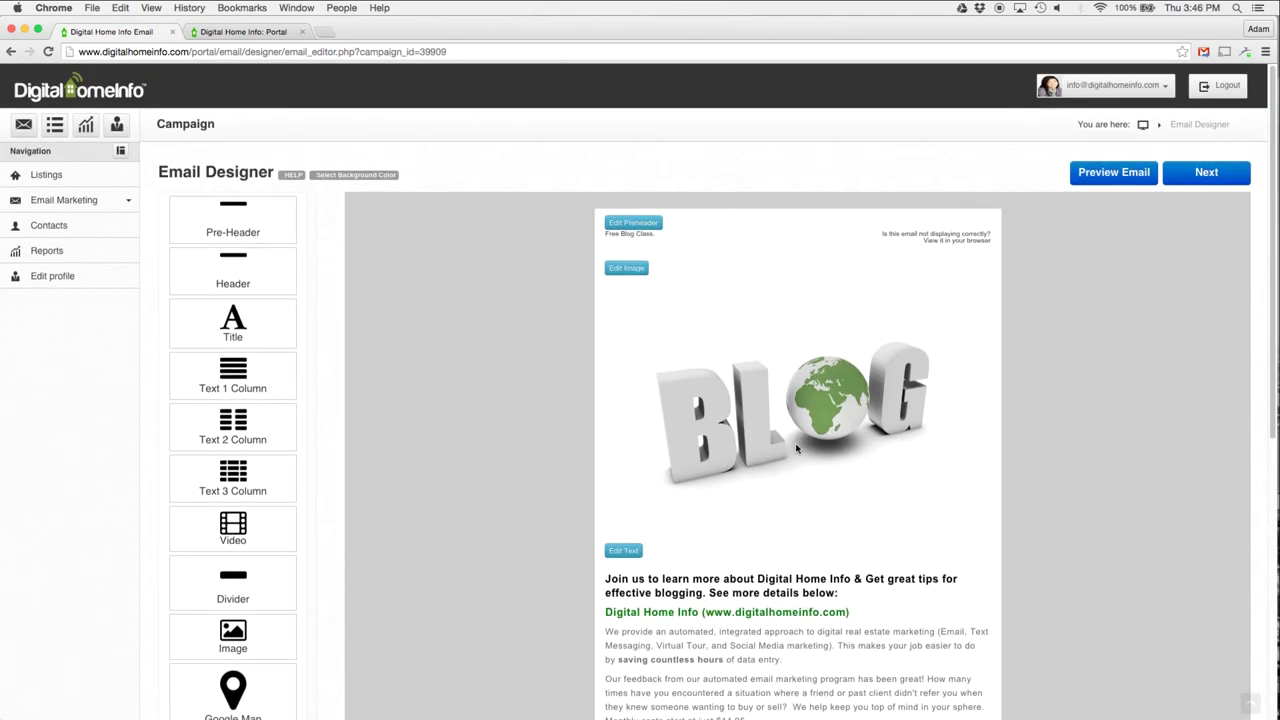
scroll(797, 448, down, 10)
scroll(523, 328, up, 10)
scroll(731, 509, down, 10)
scroll(790, 478, up, 10)
Add a Header block between the pre-header and the blog banner image.
drag(240, 267, 708, 260)
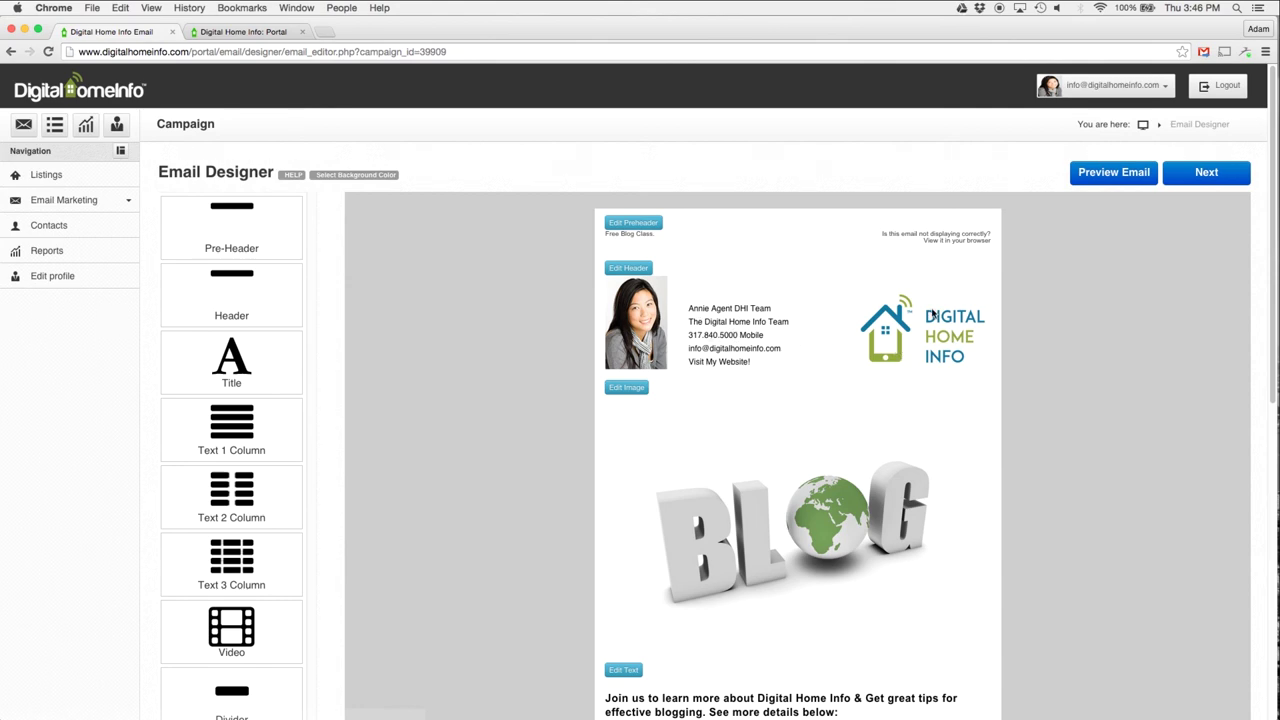
scroll(777, 420, down, 10)
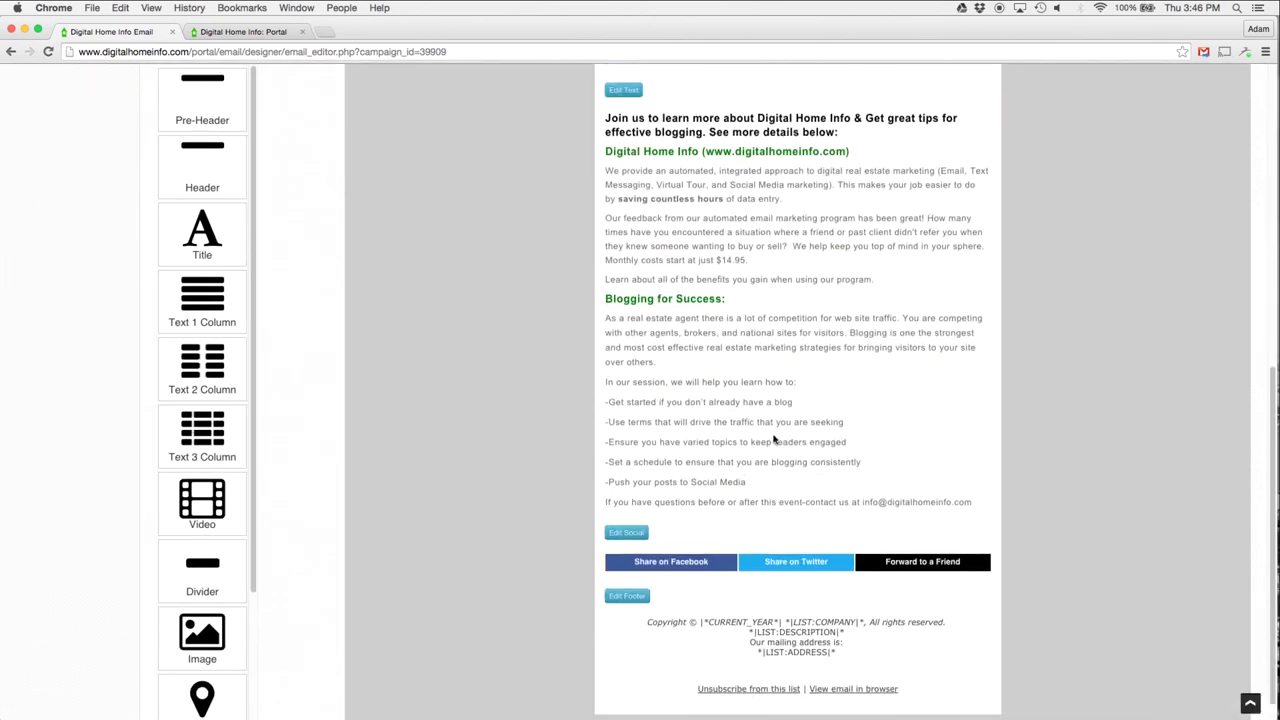
scroll(789, 431, up, 10)
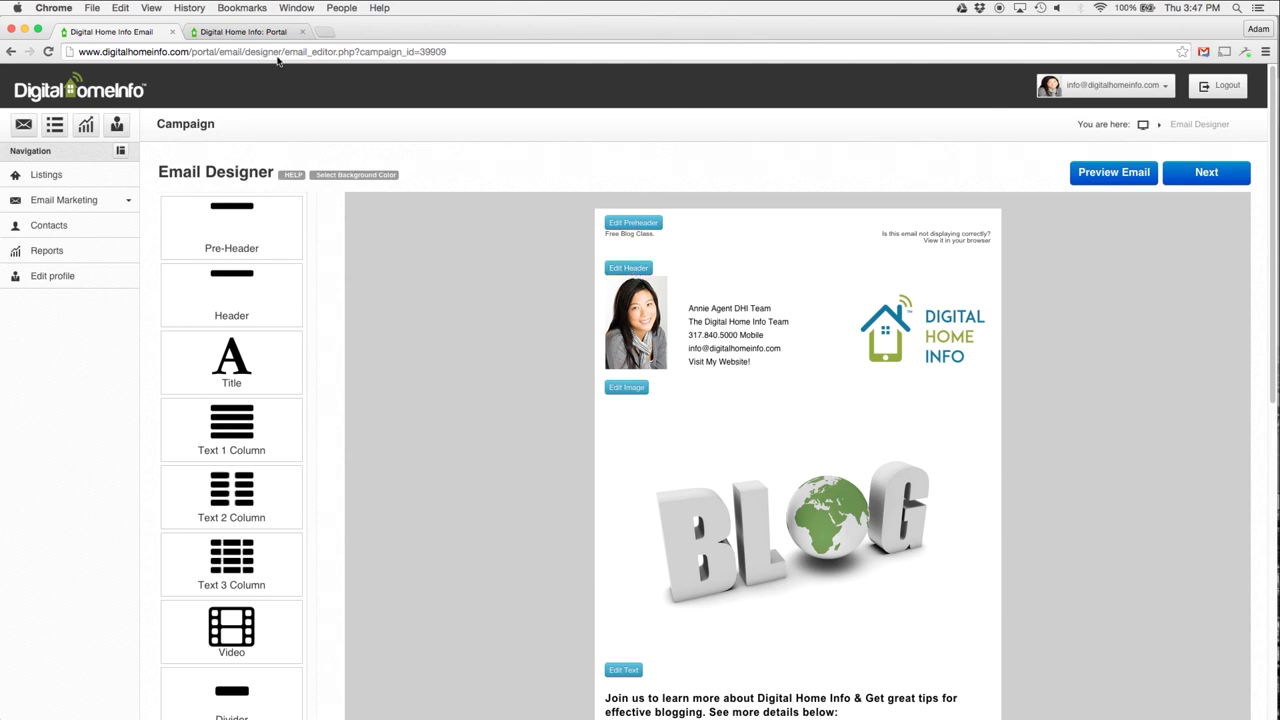
Check the 600px Email Header Image in the profile's Email Defaults on the portal page, and return to the Email Designer.
click(244, 31)
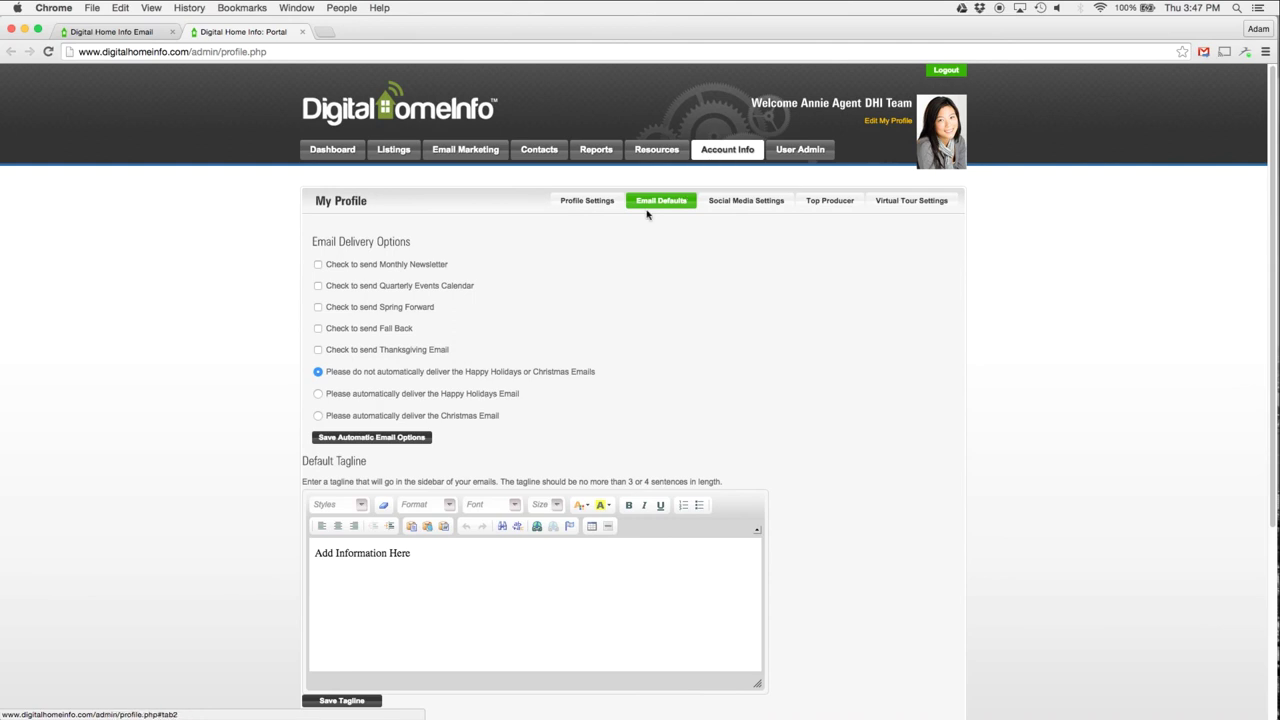
scroll(271, 491, down, 5)
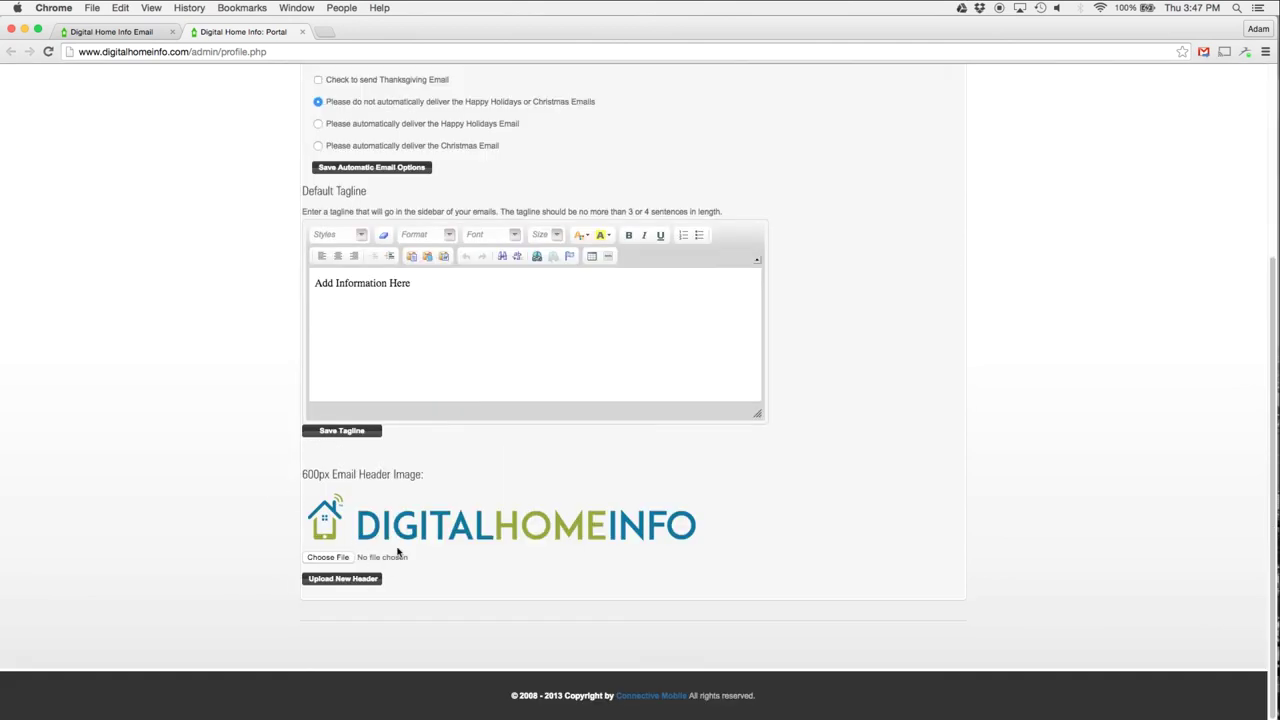
click(108, 32)
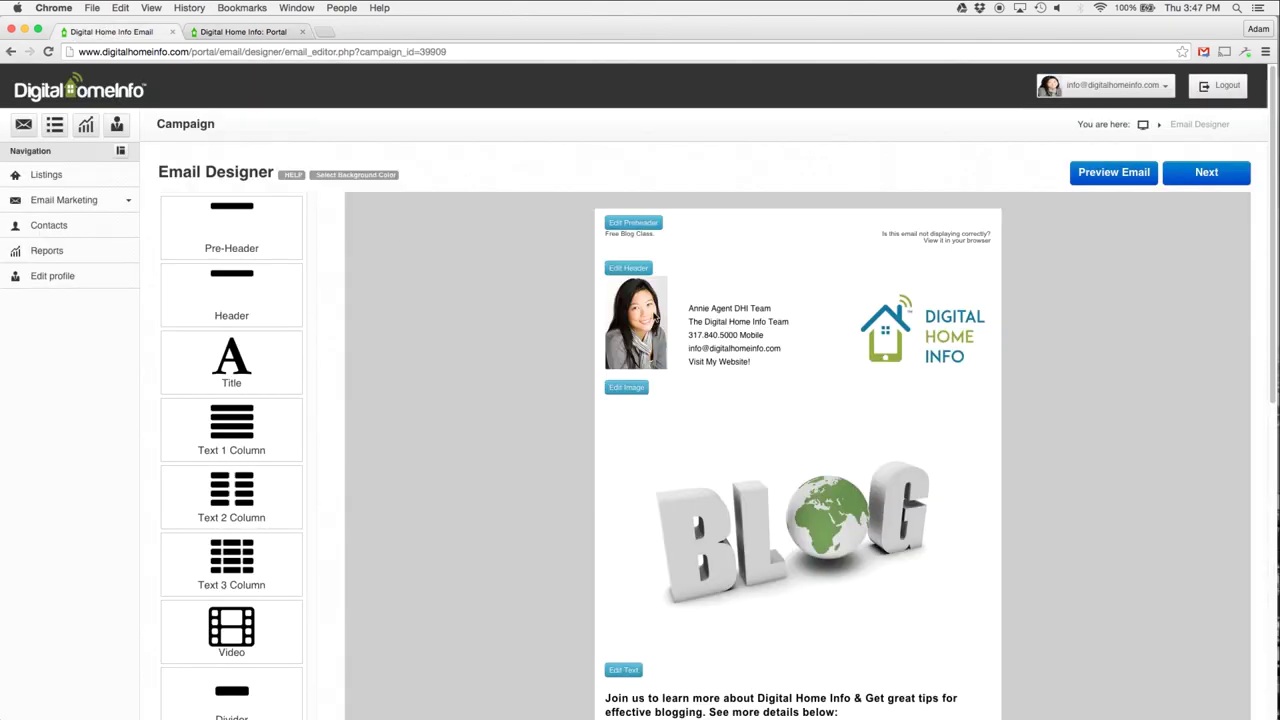
Set the email's header section to Use Header Image and save the change.
click(636, 270)
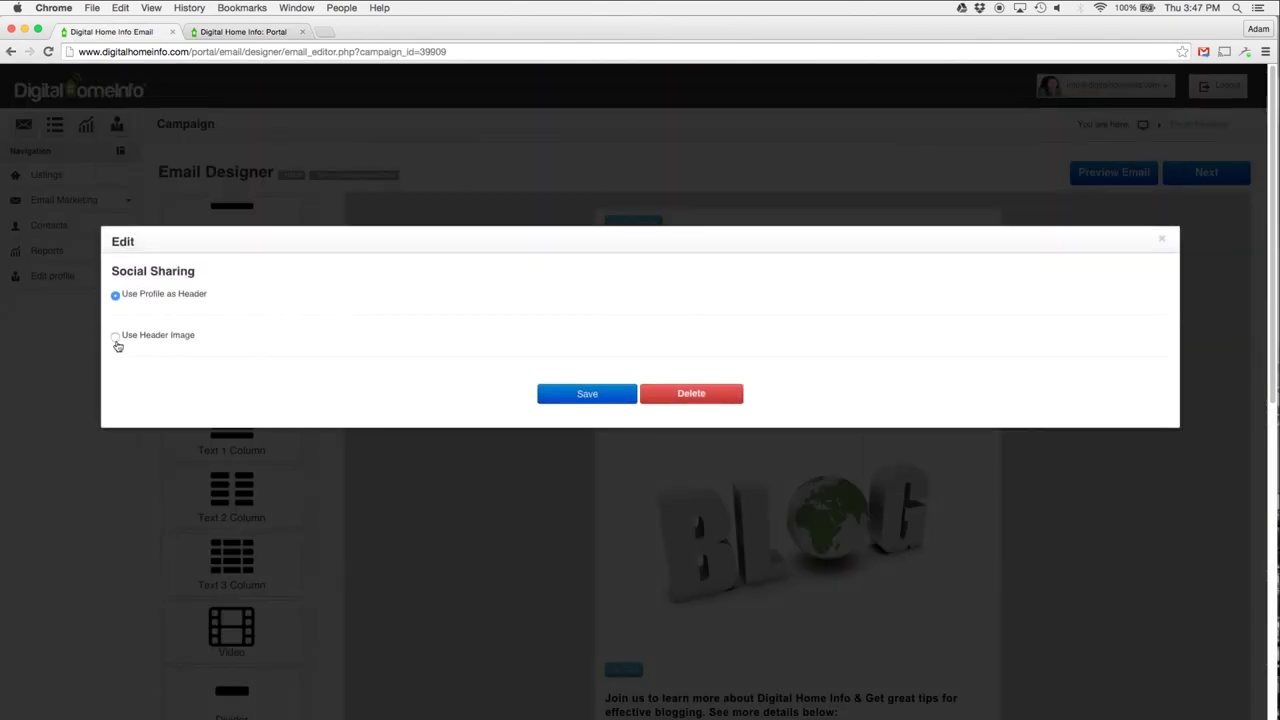
click(115, 337)
click(567, 400)
click(738, 249)
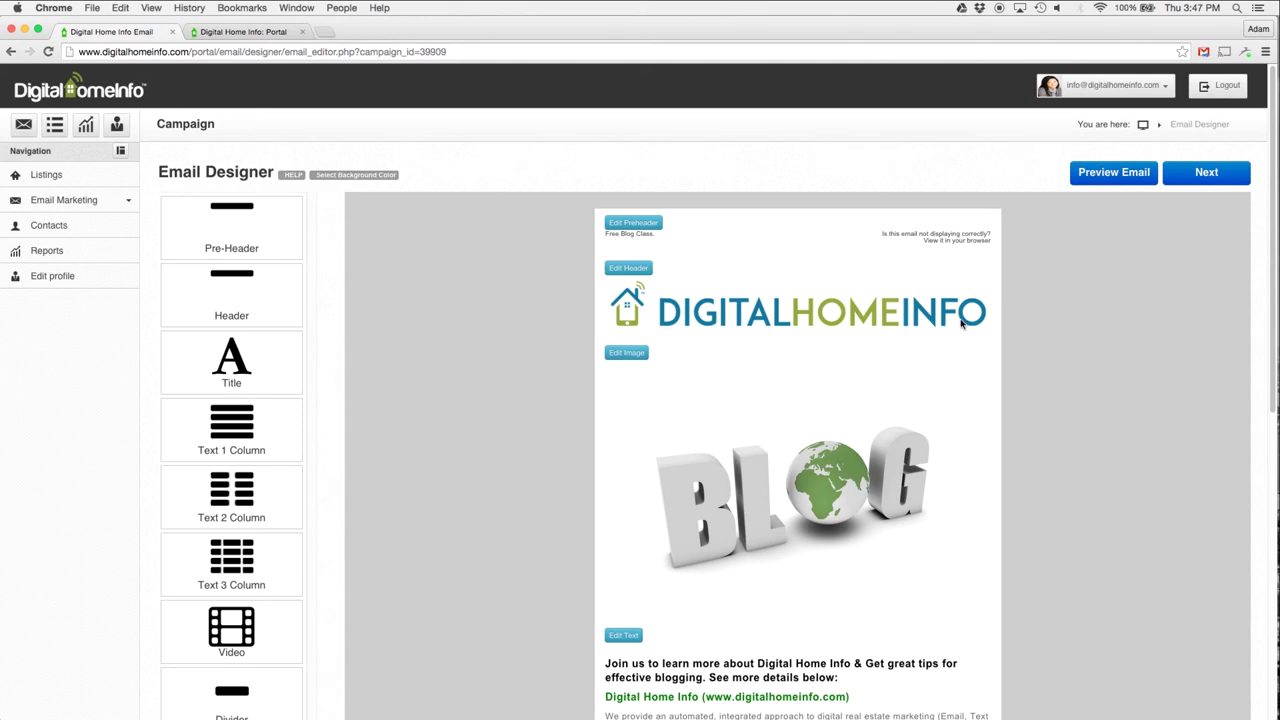
Review the whole email with its new header image, from the pre-header down to the social links and footer.
scroll(628, 398, down, 5)
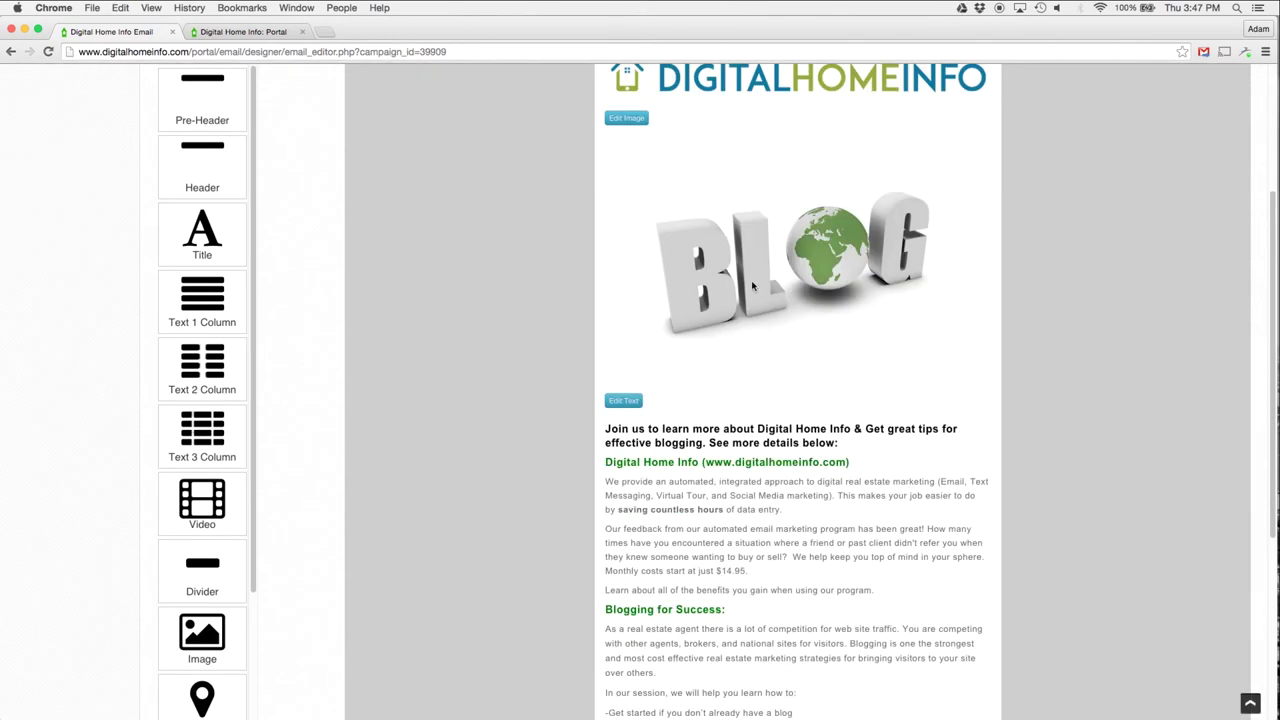
scroll(732, 327, down, 7)
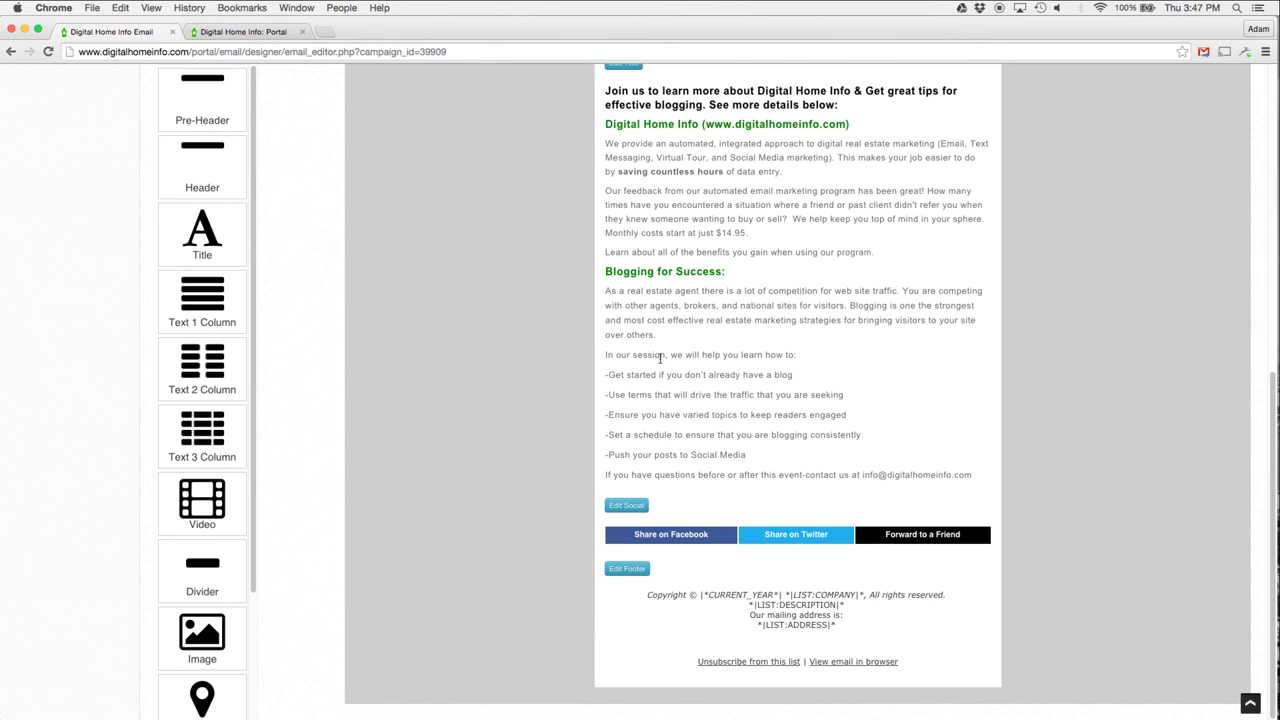
scroll(452, 332, up, 12)
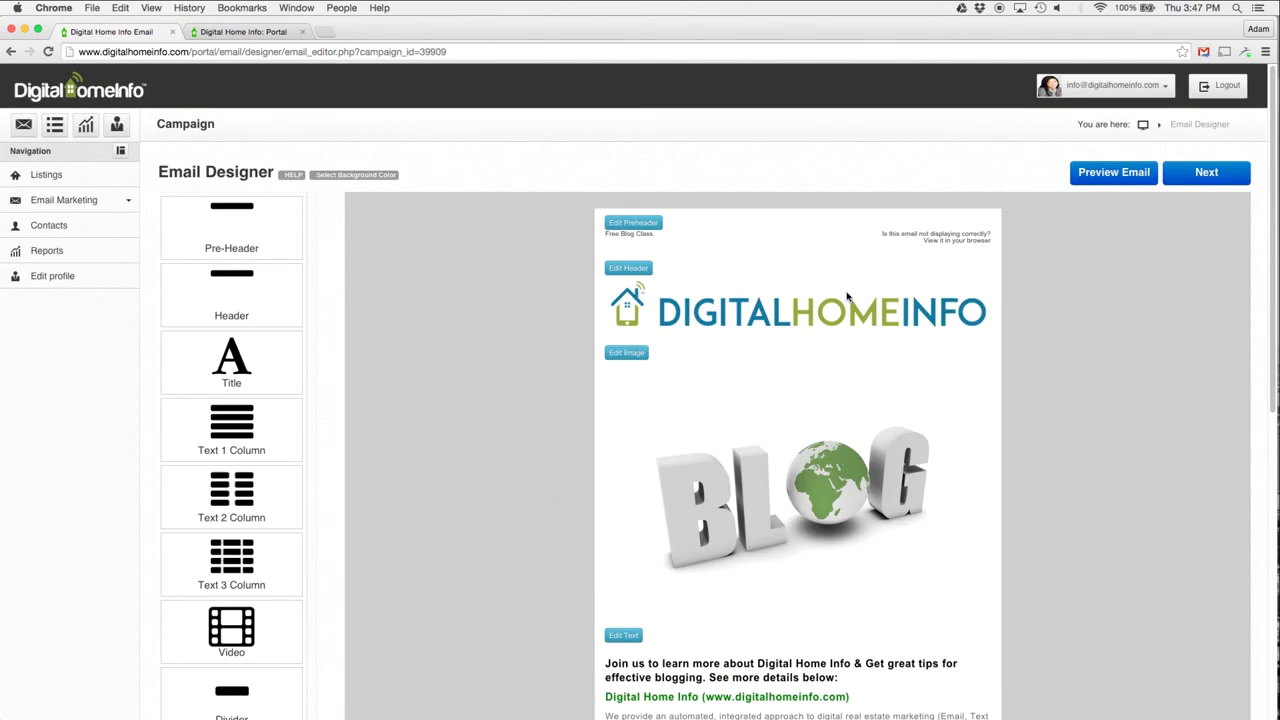
scroll(550, 423, down, 11)
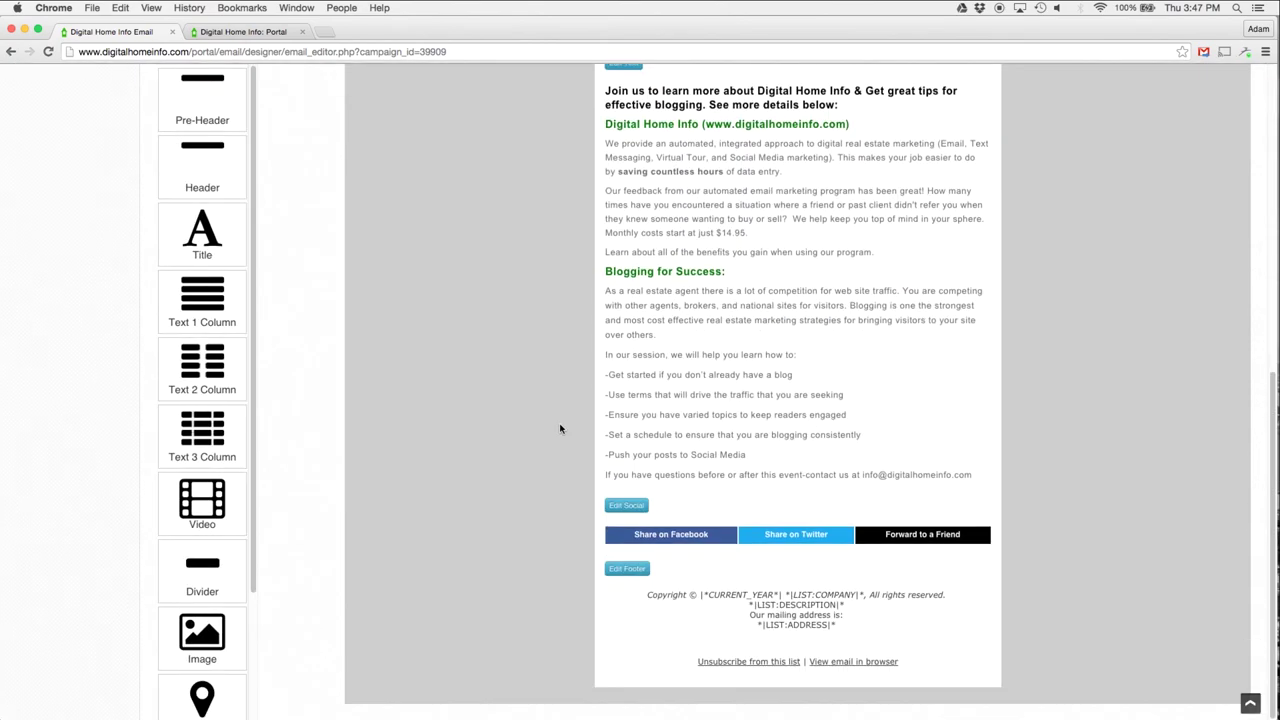
scroll(560, 429, up, 8)
scroll(565, 418, up, 4)
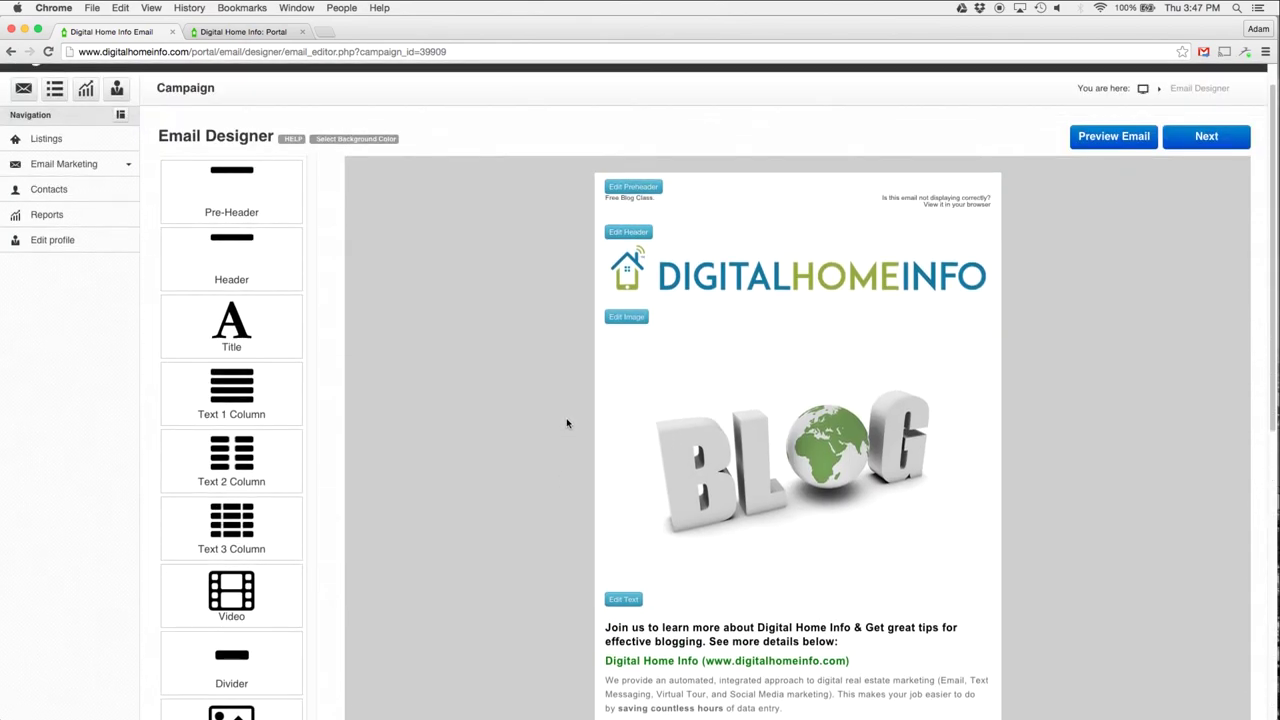
Add a Divider block between the Blogging for Success text section and the social share buttons.
scroll(278, 443, down, 6)
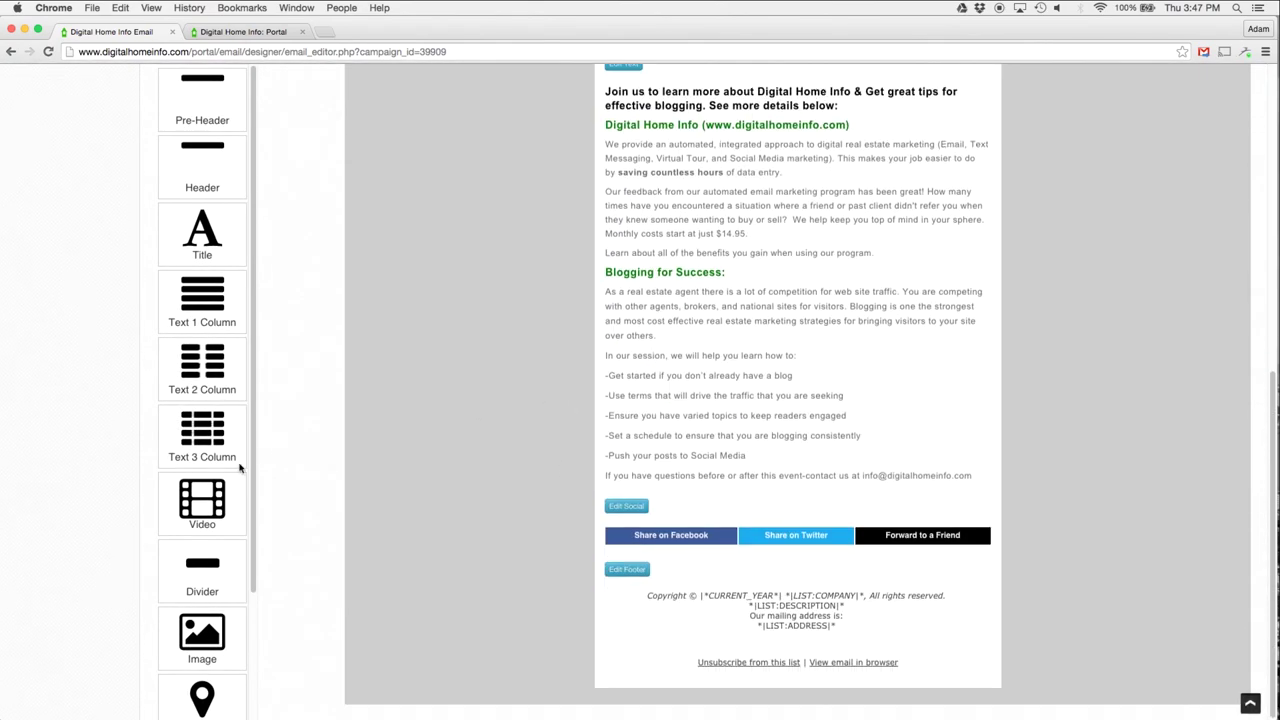
drag(205, 564, 783, 504)
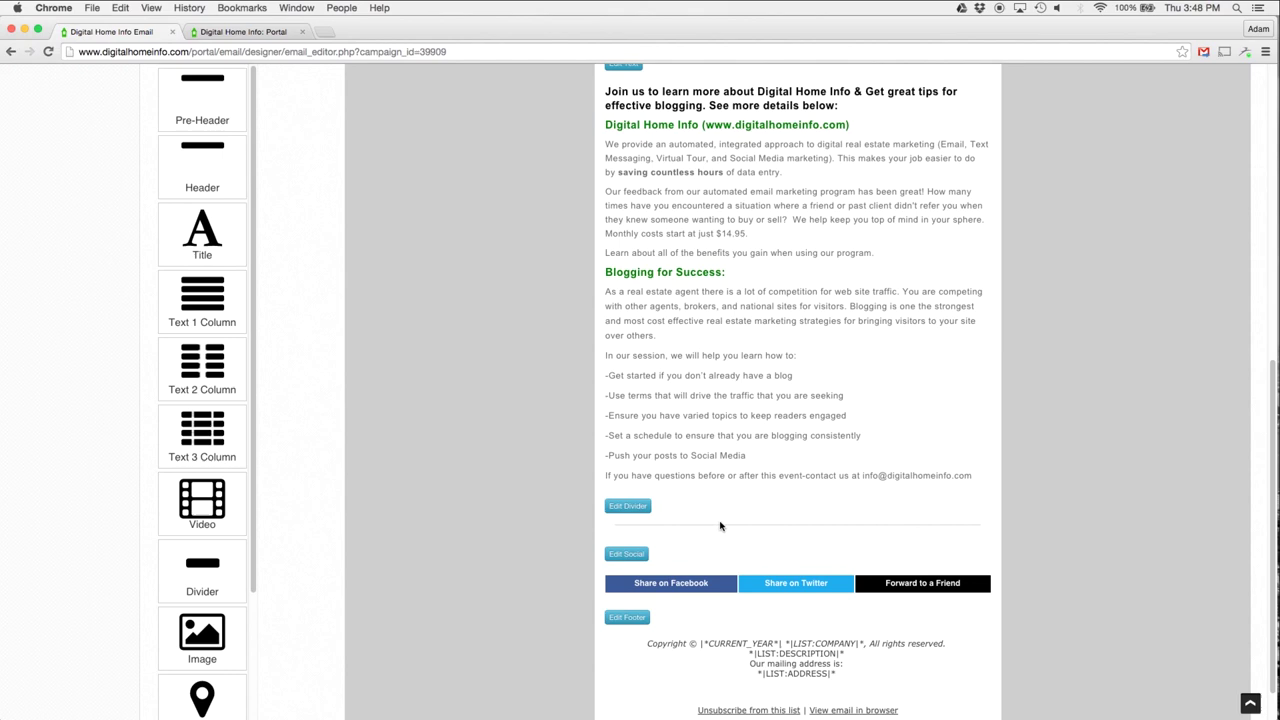
scroll(791, 466, up, 10)
scroll(797, 474, down, 5)
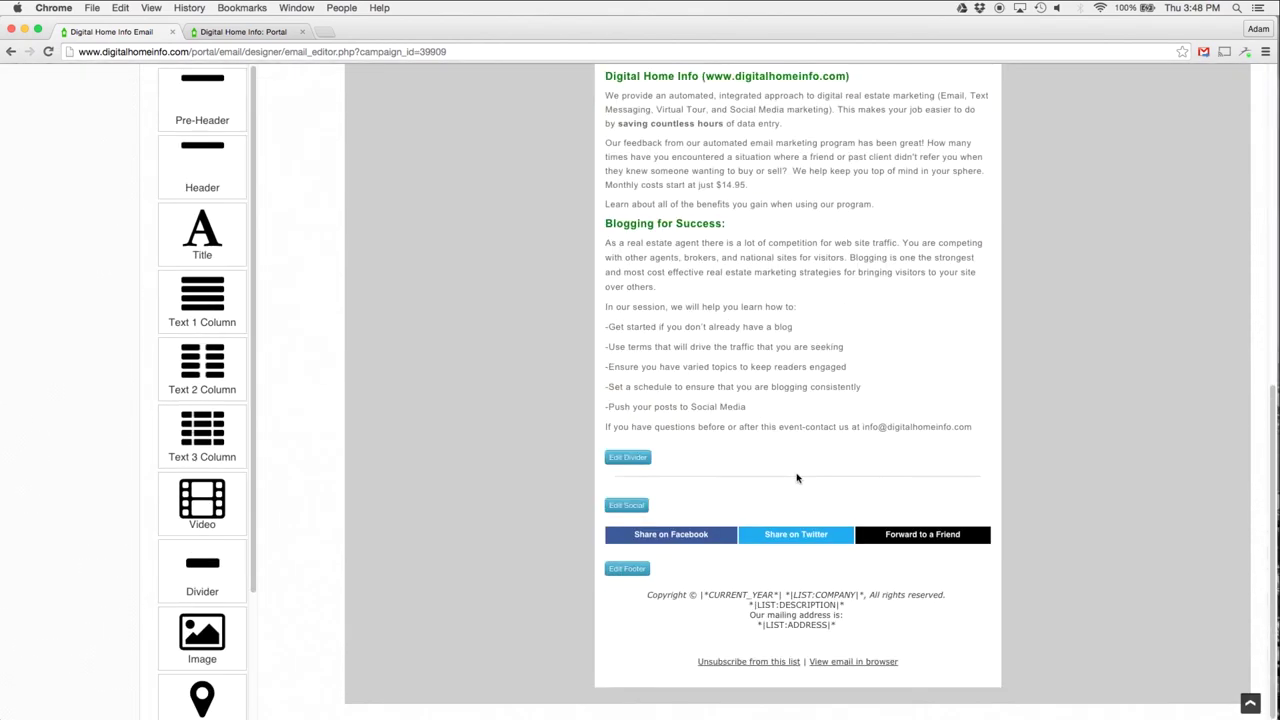
Move the divider up so that it sits between the blog banner image and the text section.
drag(757, 477, 761, 287)
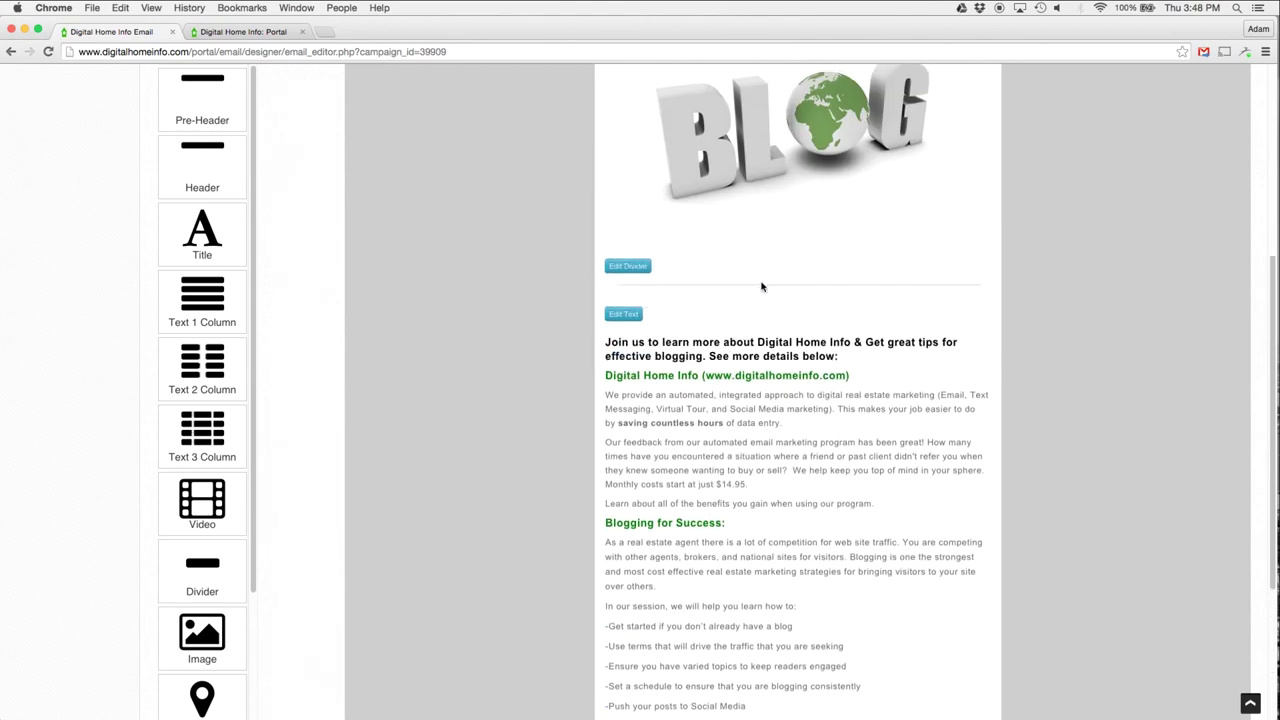
scroll(840, 350, up, 4)
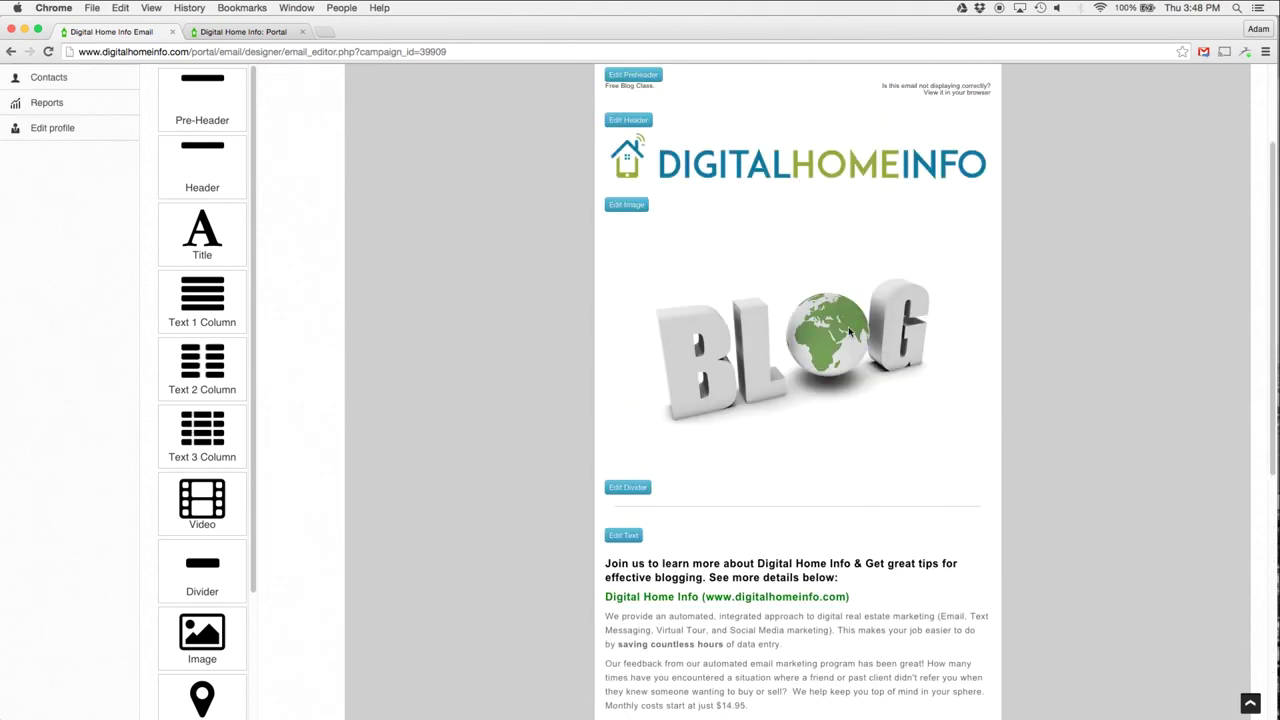
scroll(828, 606, down, 9)
scroll(790, 520, up, 4)
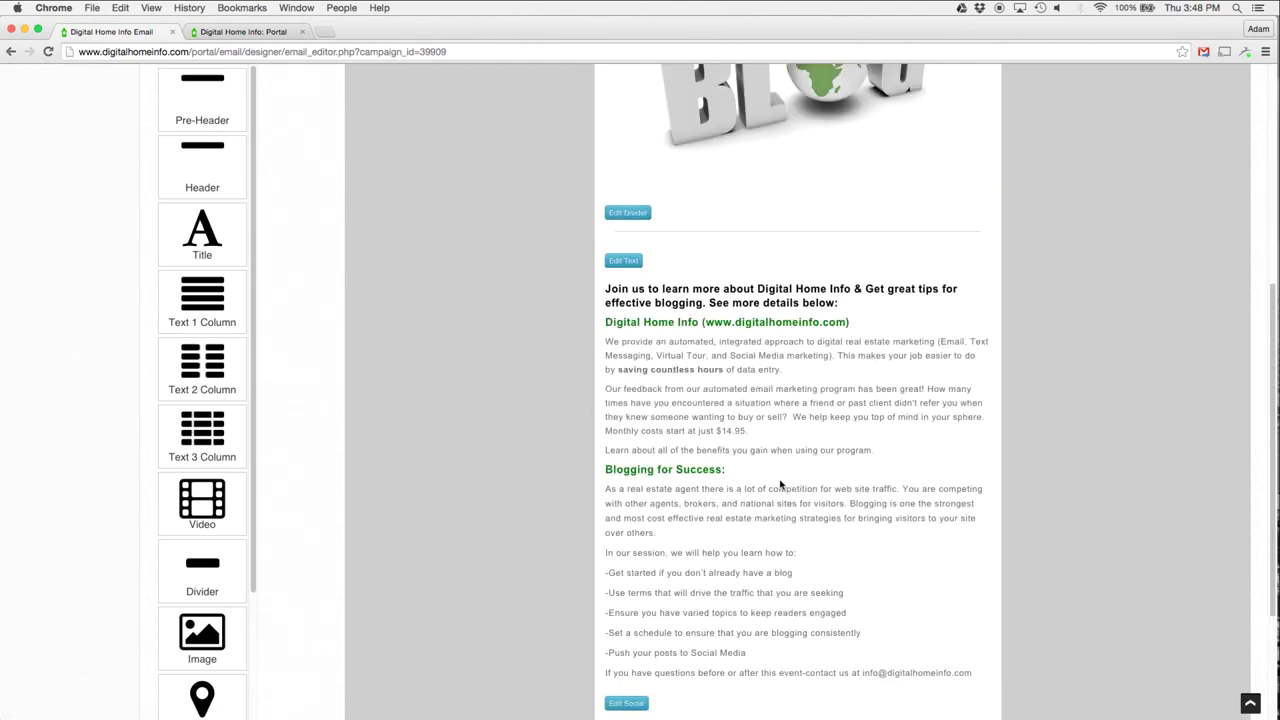
Add a second Divider block between the logo header and the blog banner image.
scroll(785, 490, up, 8)
scroll(786, 491, down, 4)
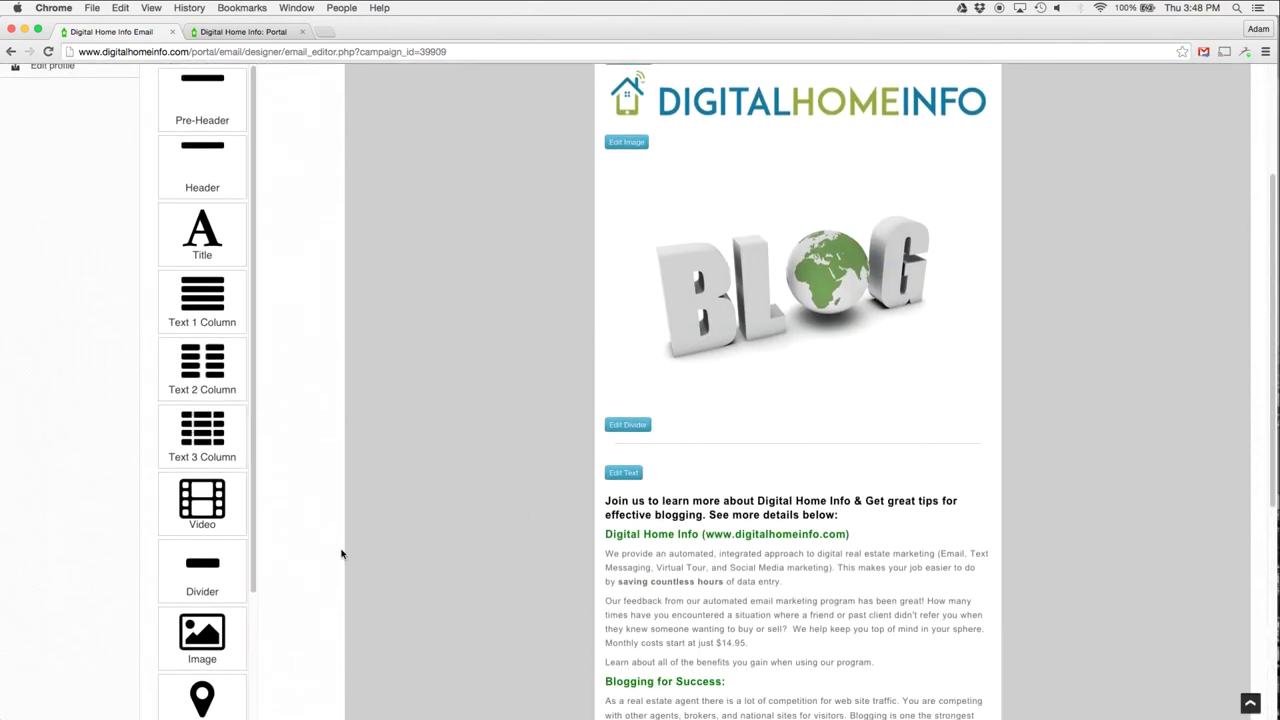
scroll(500, 508, up, 2)
drag(234, 608, 722, 262)
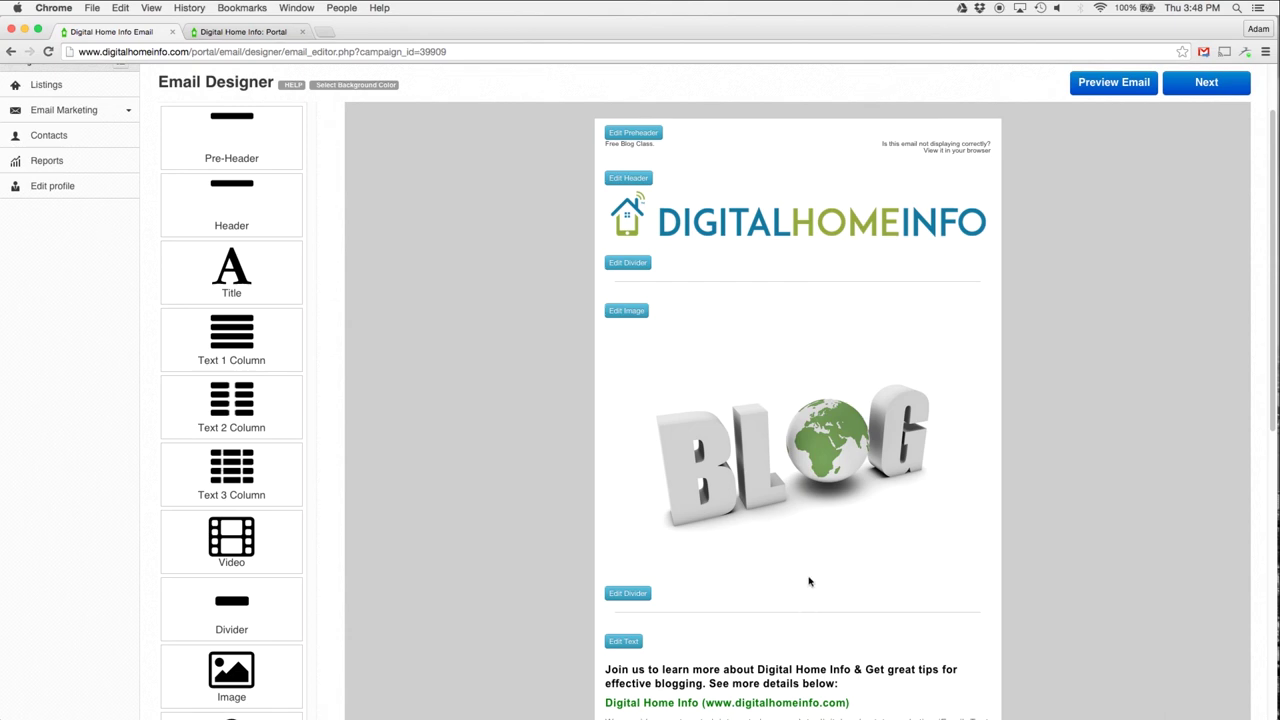
drag(793, 395, 790, 282)
drag(802, 563, 810, 302)
Review the email layout with both dividers, from the pre-header through the body text to the social share buttons.
scroll(800, 580, down, 4)
scroll(800, 575, up, 6)
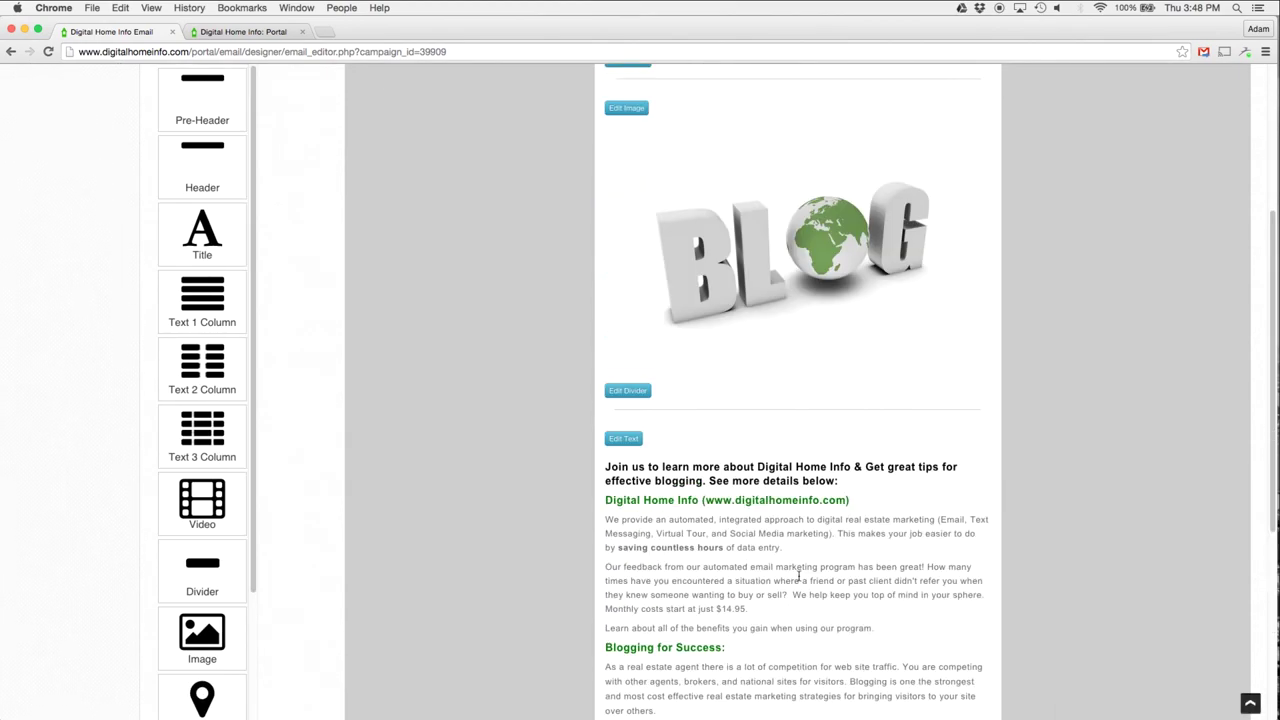
scroll(815, 568, down, 2)
scroll(818, 566, down, 5)
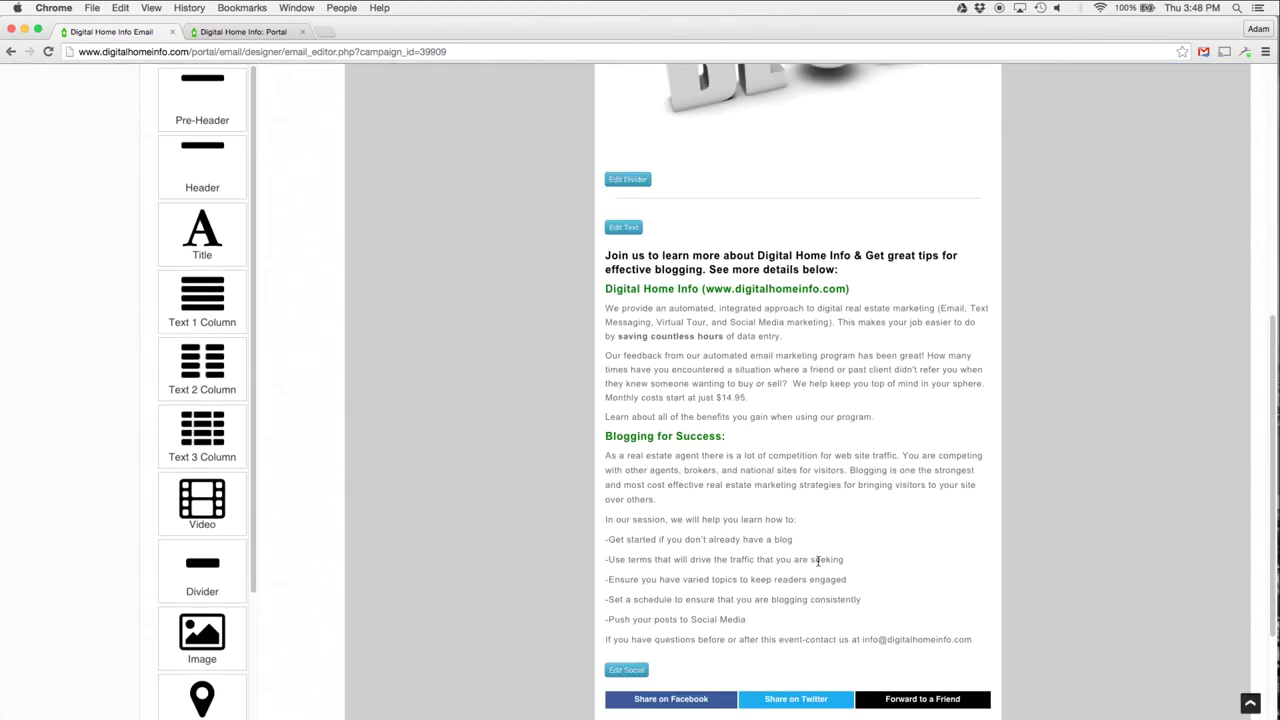
scroll(818, 566, up, 10)
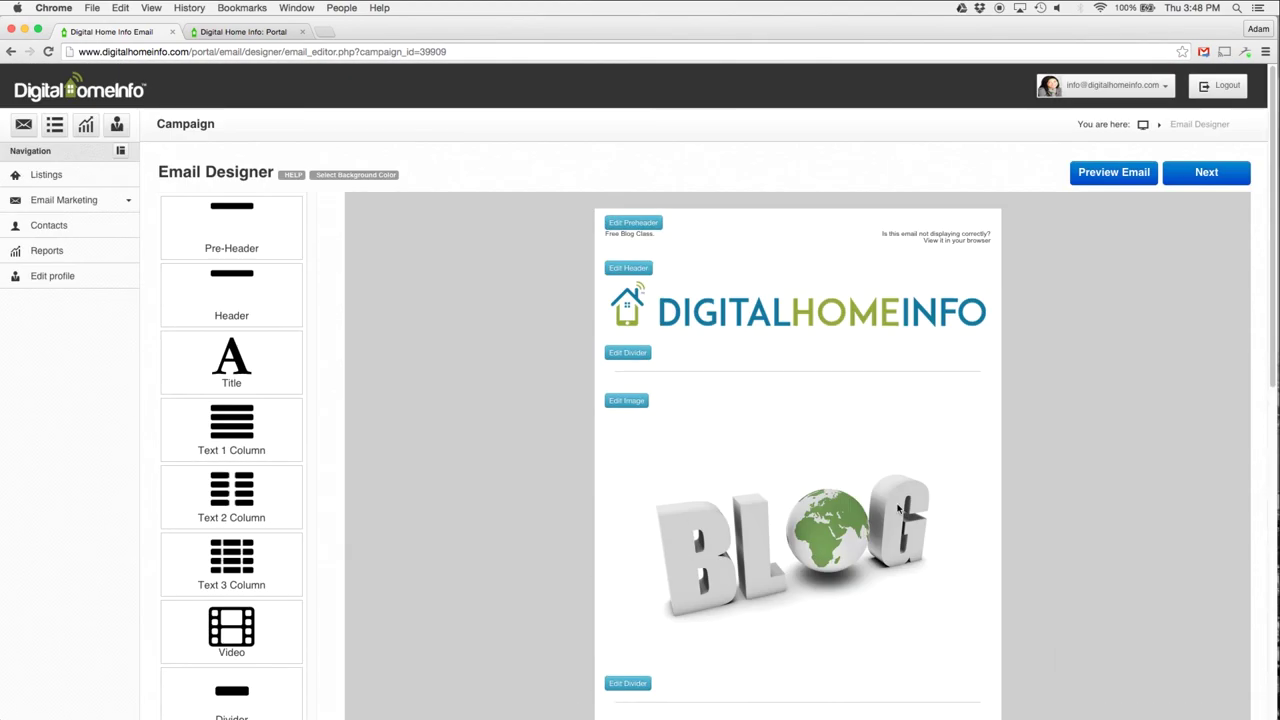
scroll(905, 505, down, 6)
scroll(893, 512, up, 6)
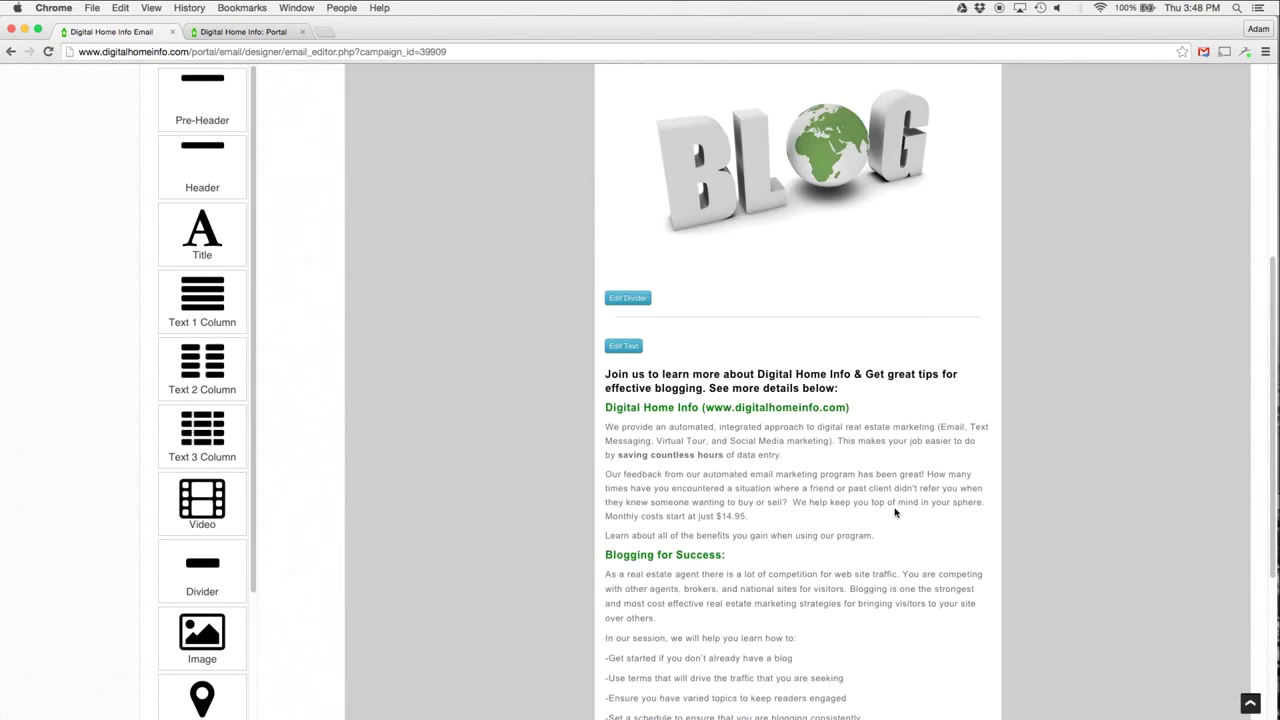
scroll(893, 512, up, 2)
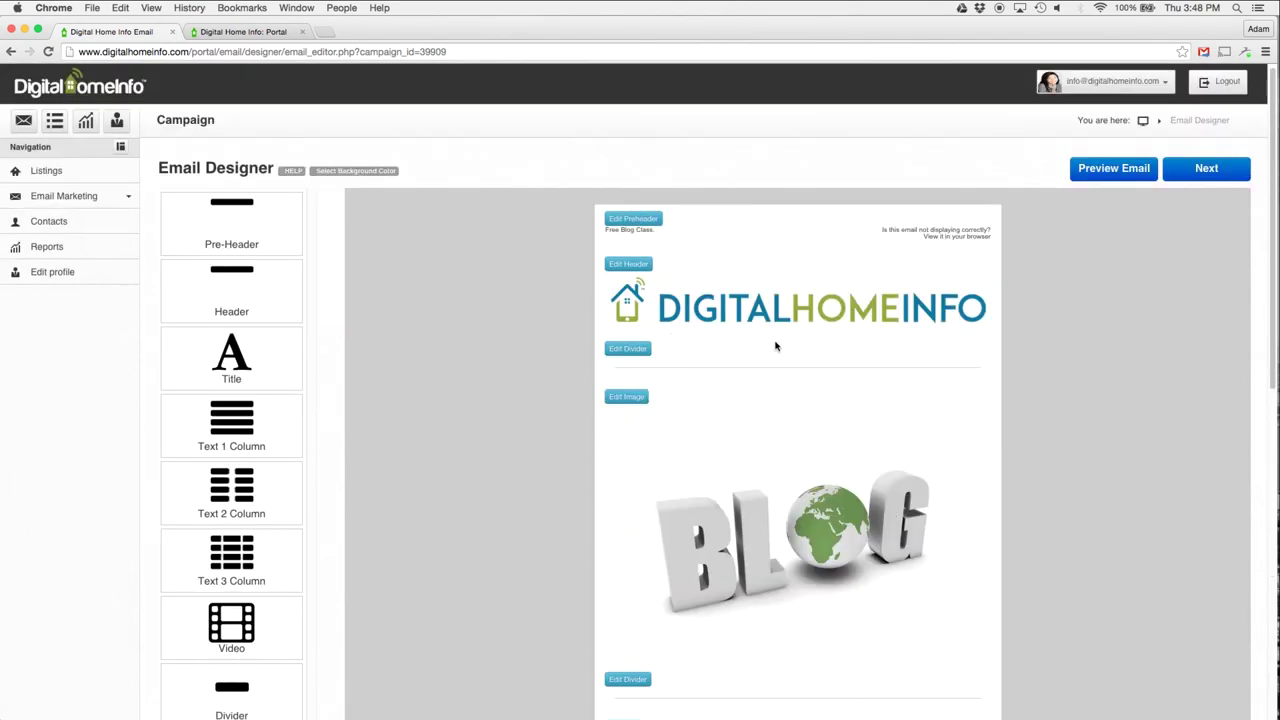
Preview the email in the browser and check it from the pre-header down to the footer.
click(1114, 170)
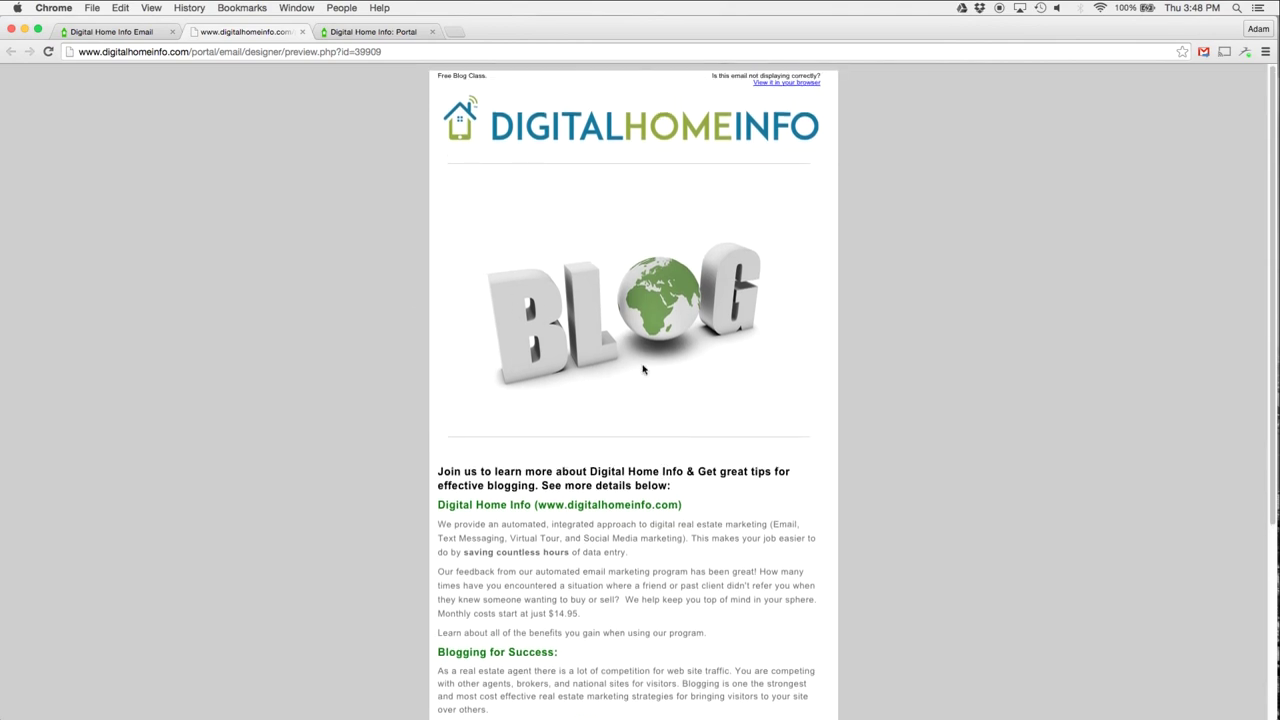
scroll(497, 395, down, 1)
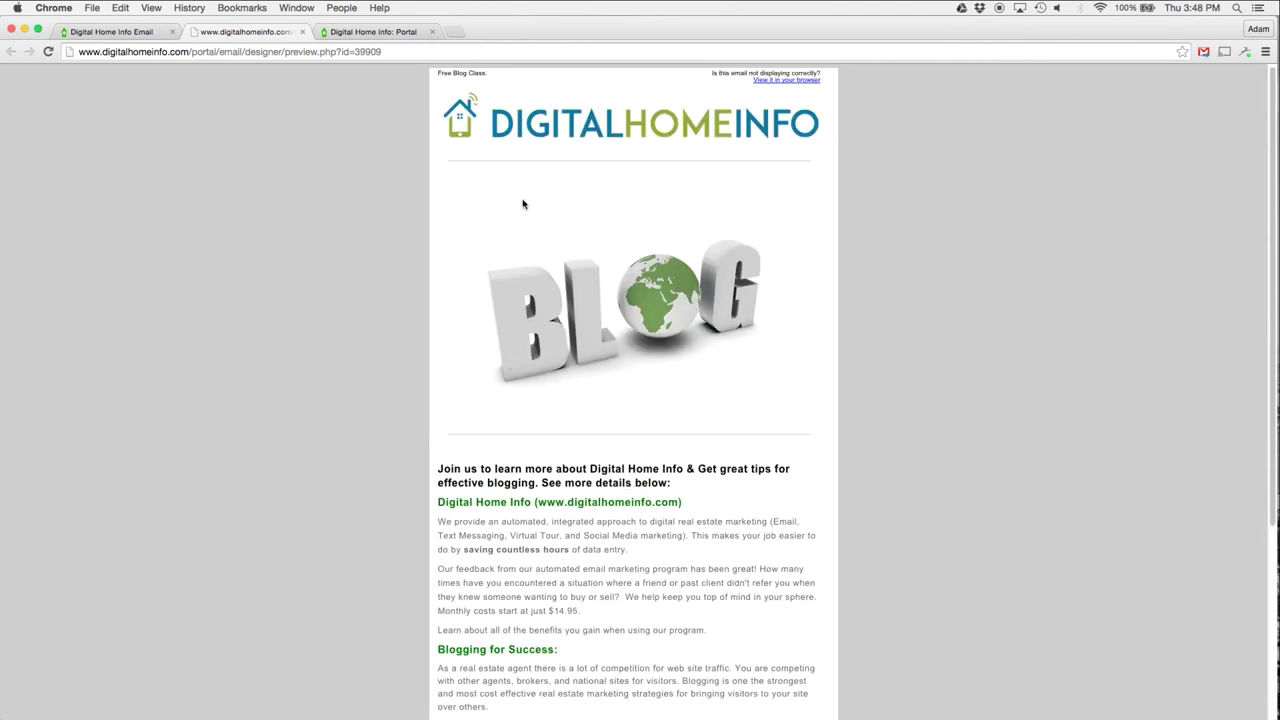
scroll(472, 503, down, 5)
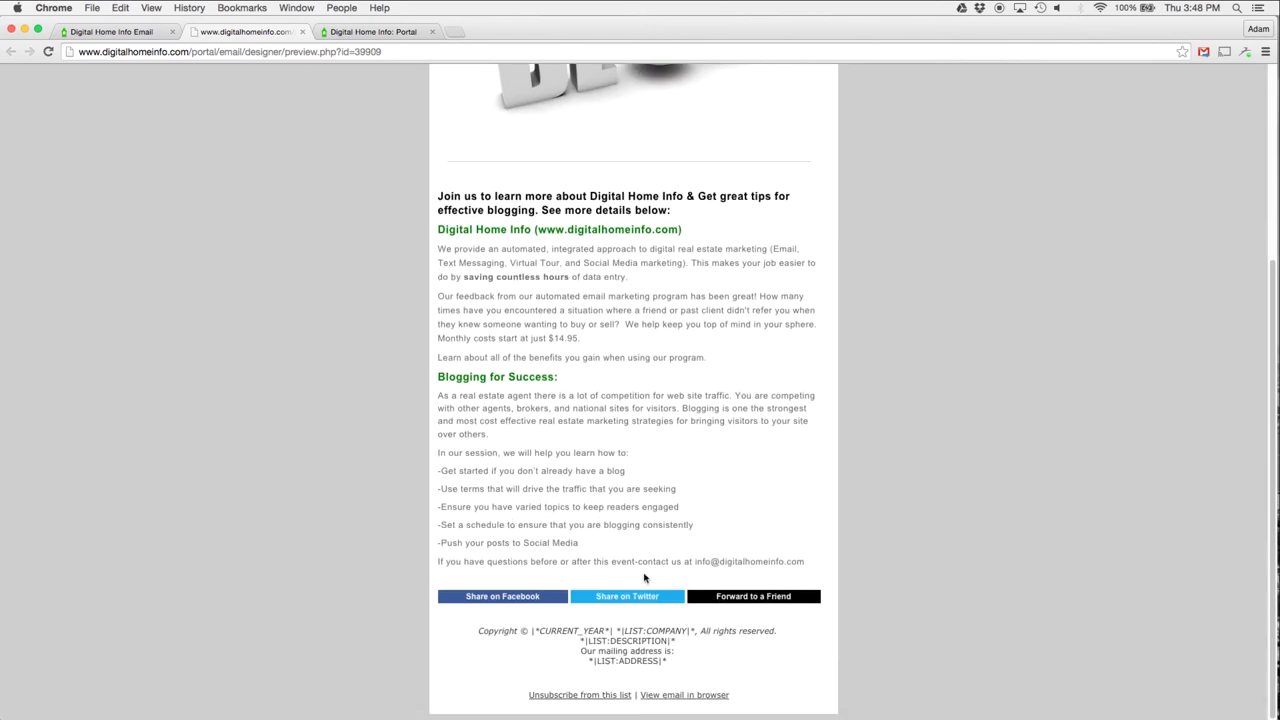
scroll(700, 520, up, 5)
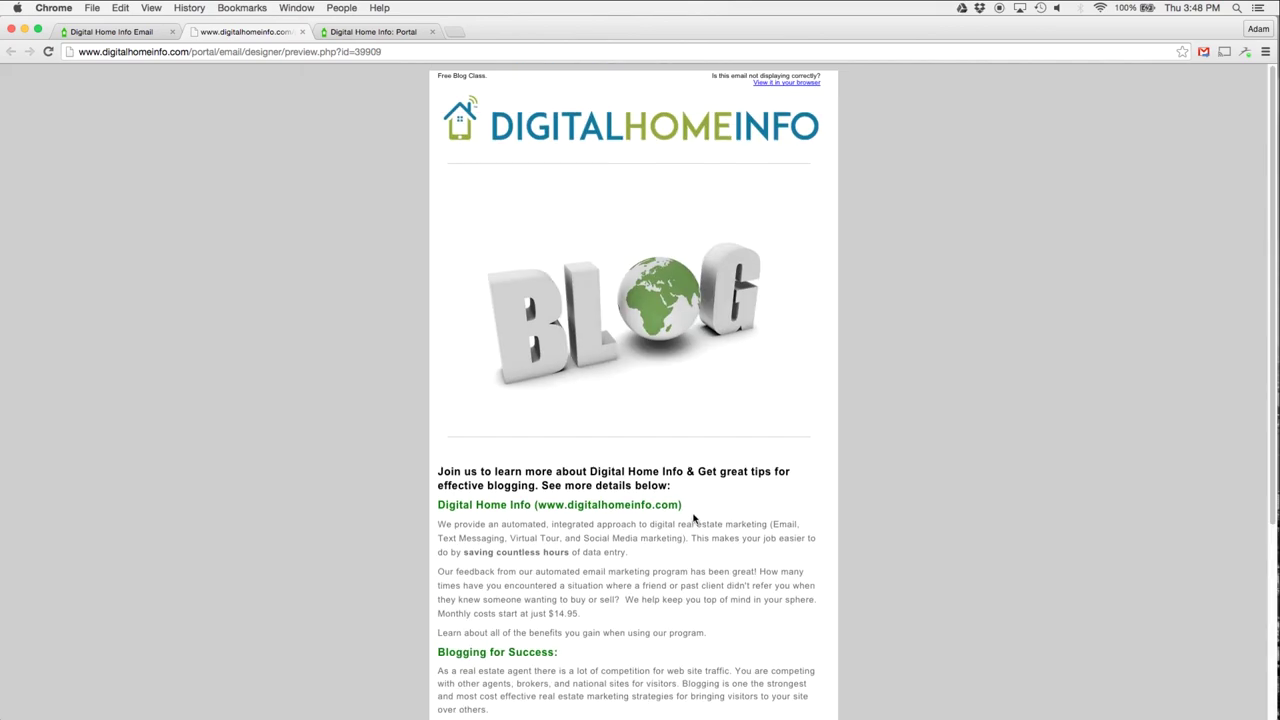
Proceed from the Email Designer to scheduling, set the subject to "Free Blog Class" and choose Clean Test List as the list.
click(139, 33)
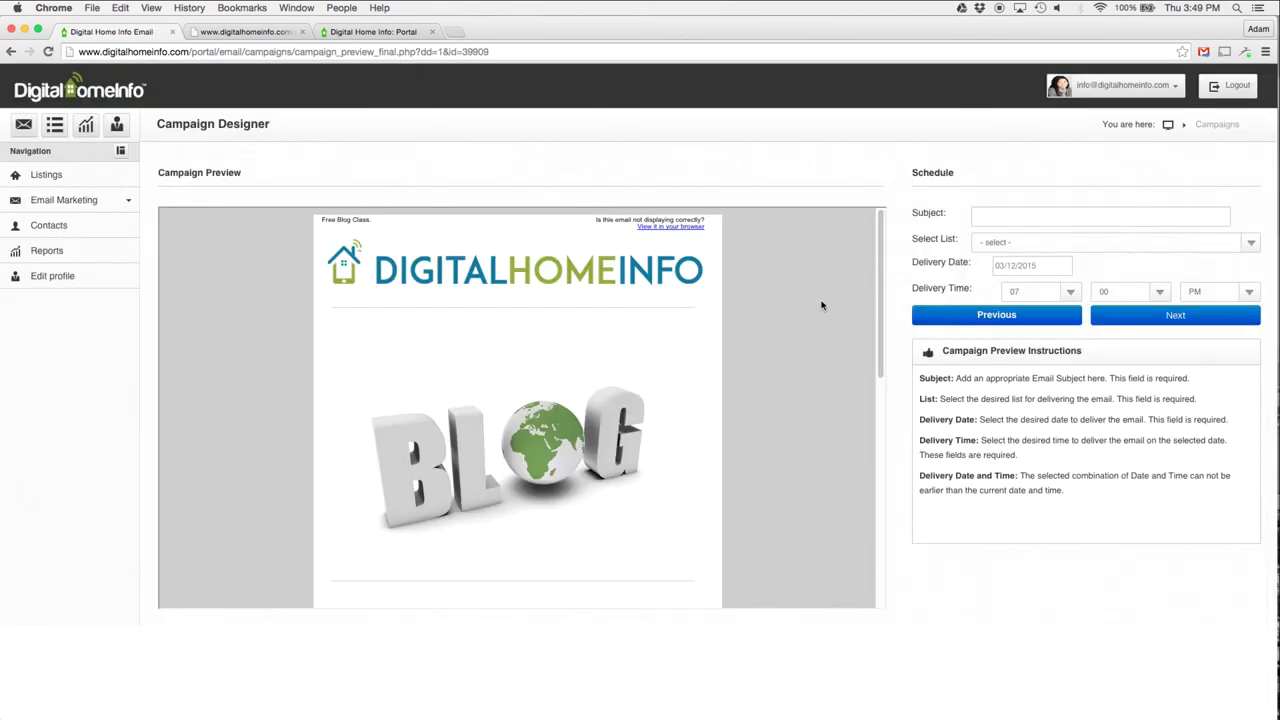
drag(880, 410, 862, 215)
click(1009, 219)
text(Free Blog Class)
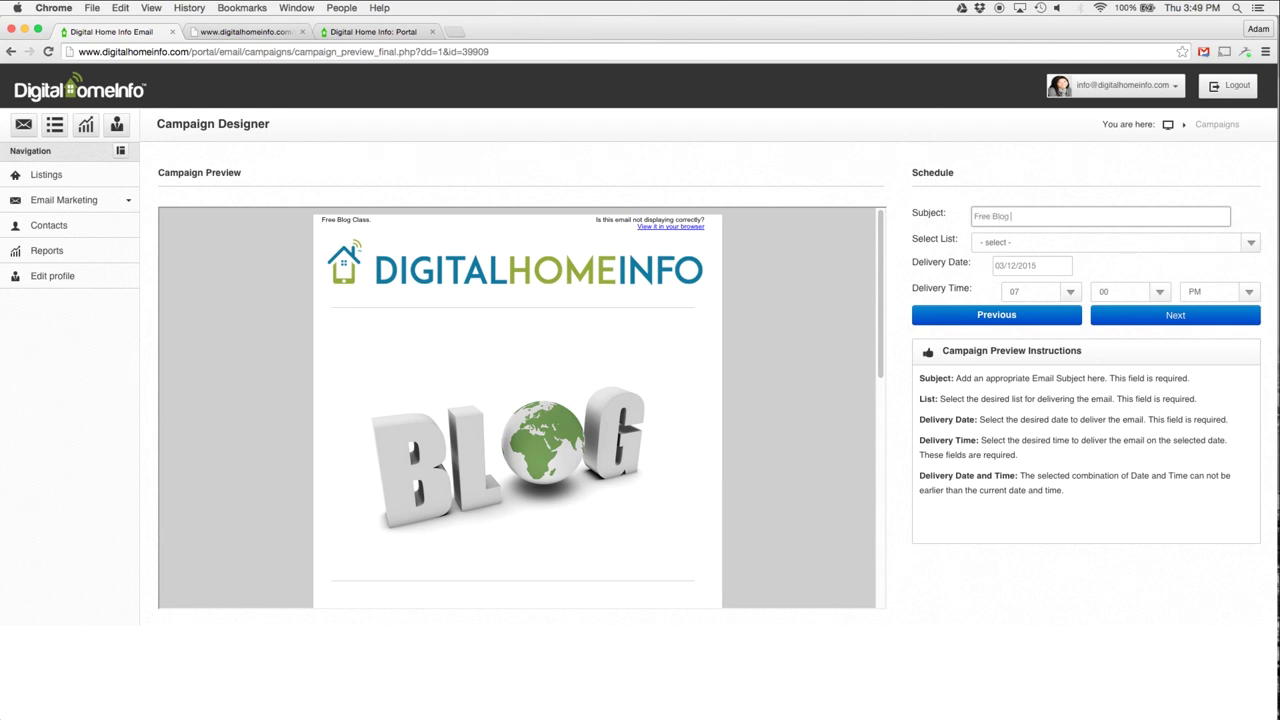
click(1006, 249)
click(1006, 254)
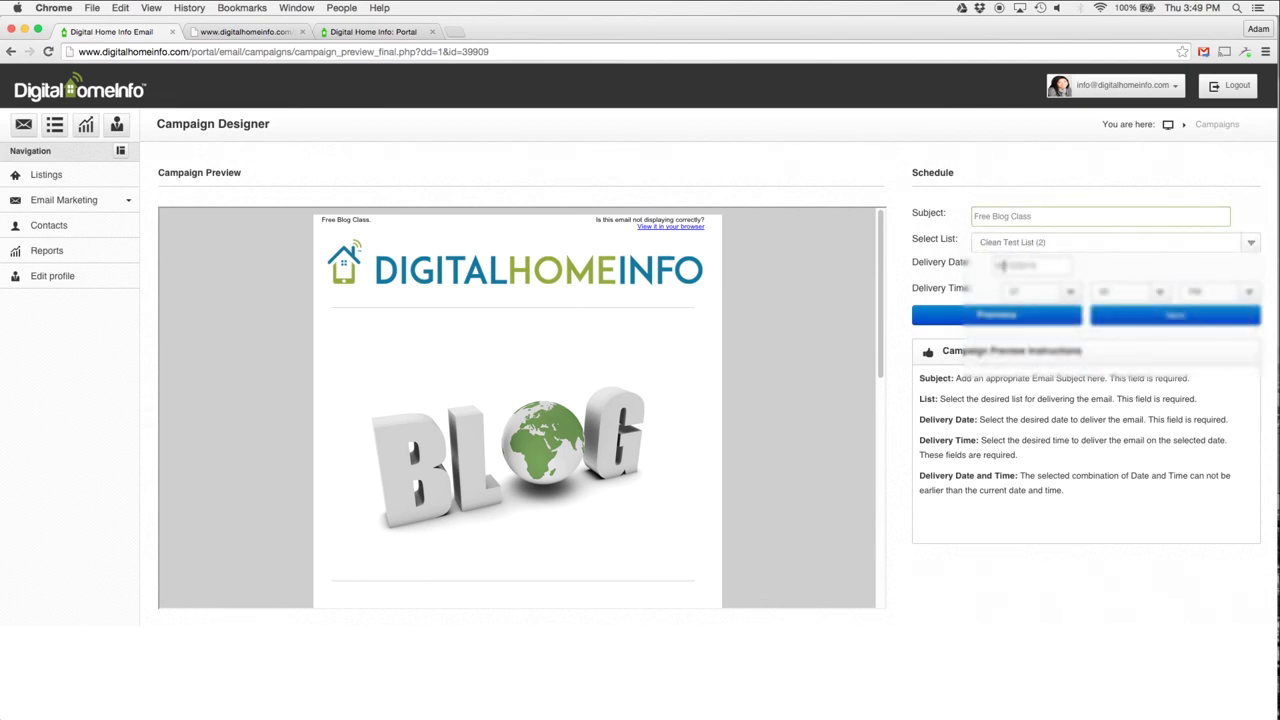
Schedule delivery for 03/31/2015 at 03:00 PM and save the campaign settings.
click(1046, 266)
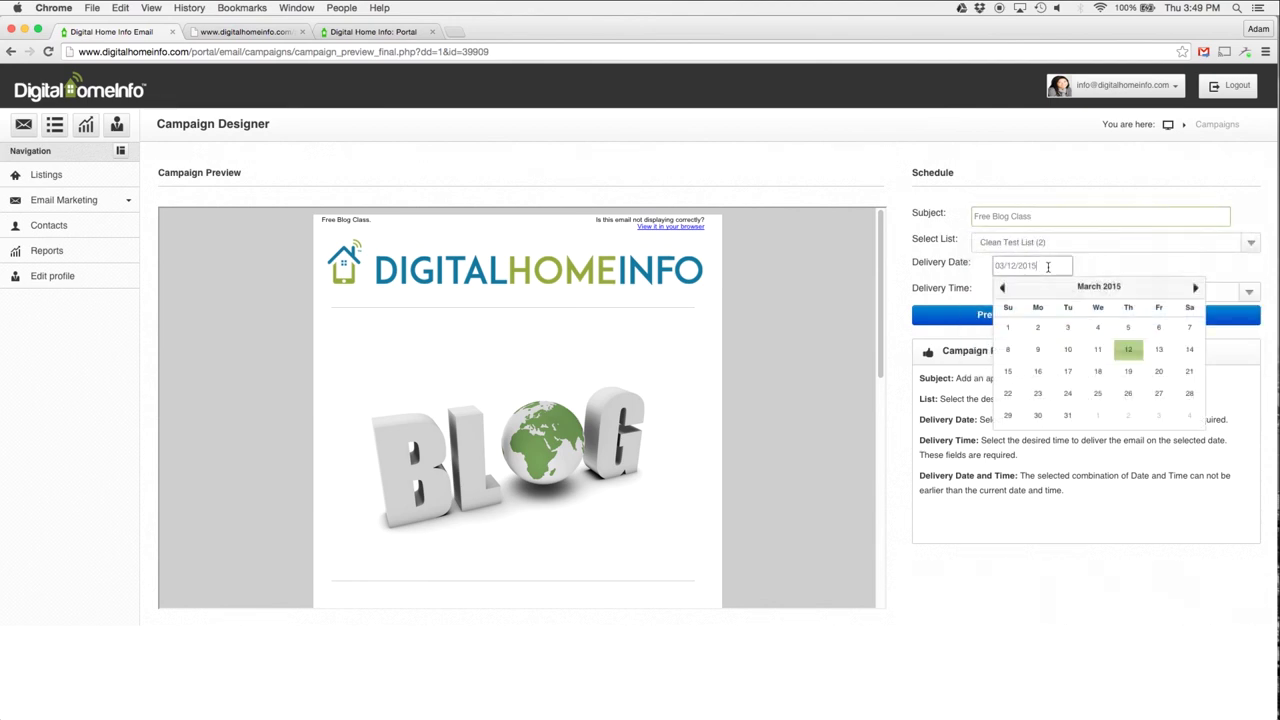
click(1067, 415)
click(1067, 297)
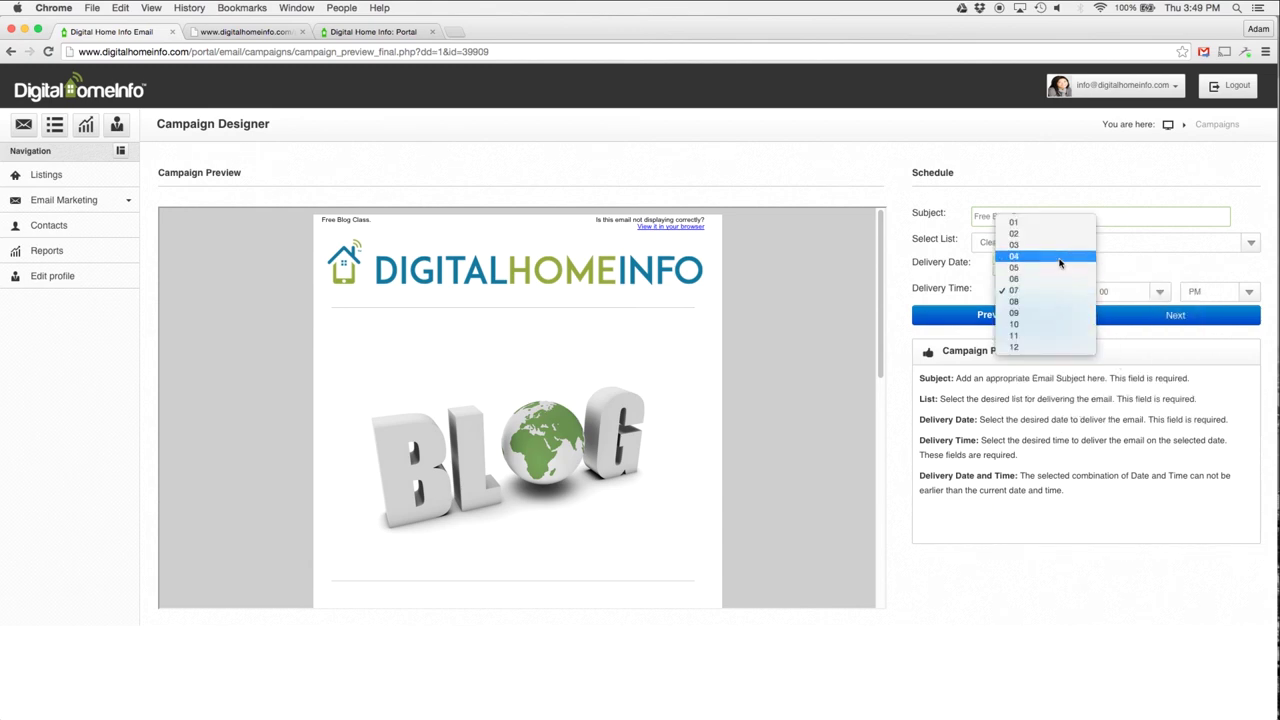
click(1058, 244)
click(1110, 316)
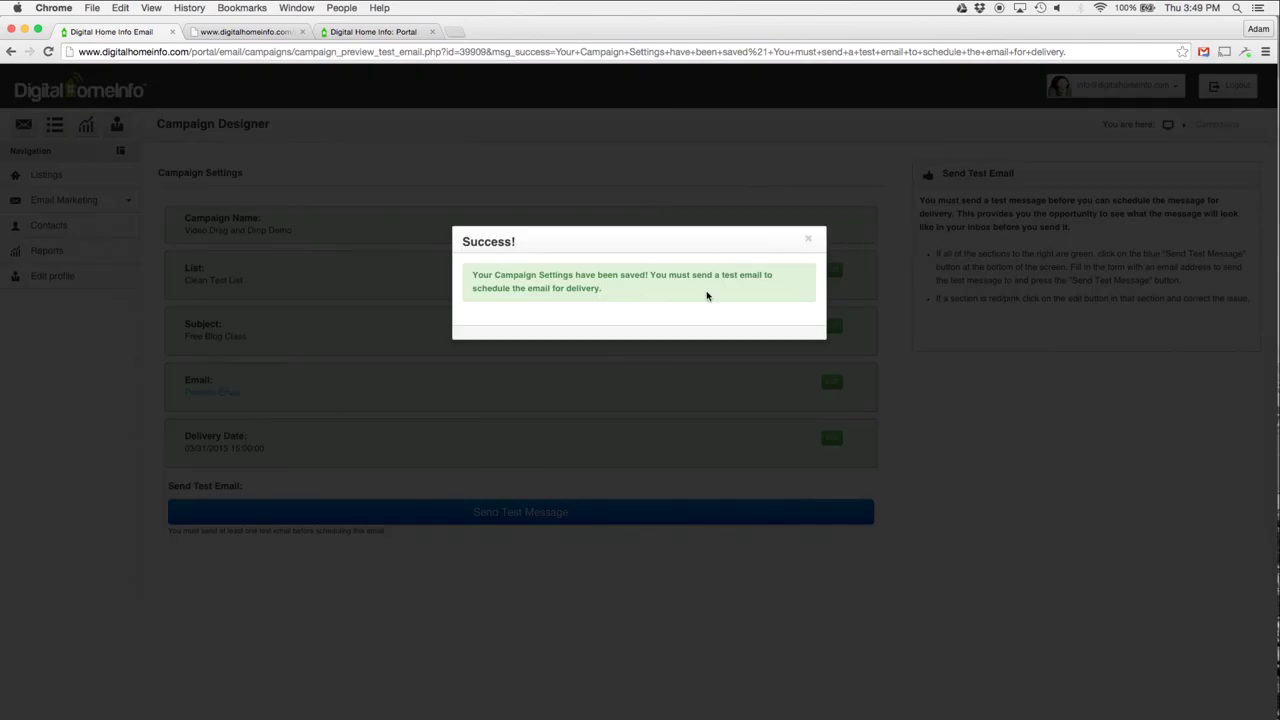
click(808, 242)
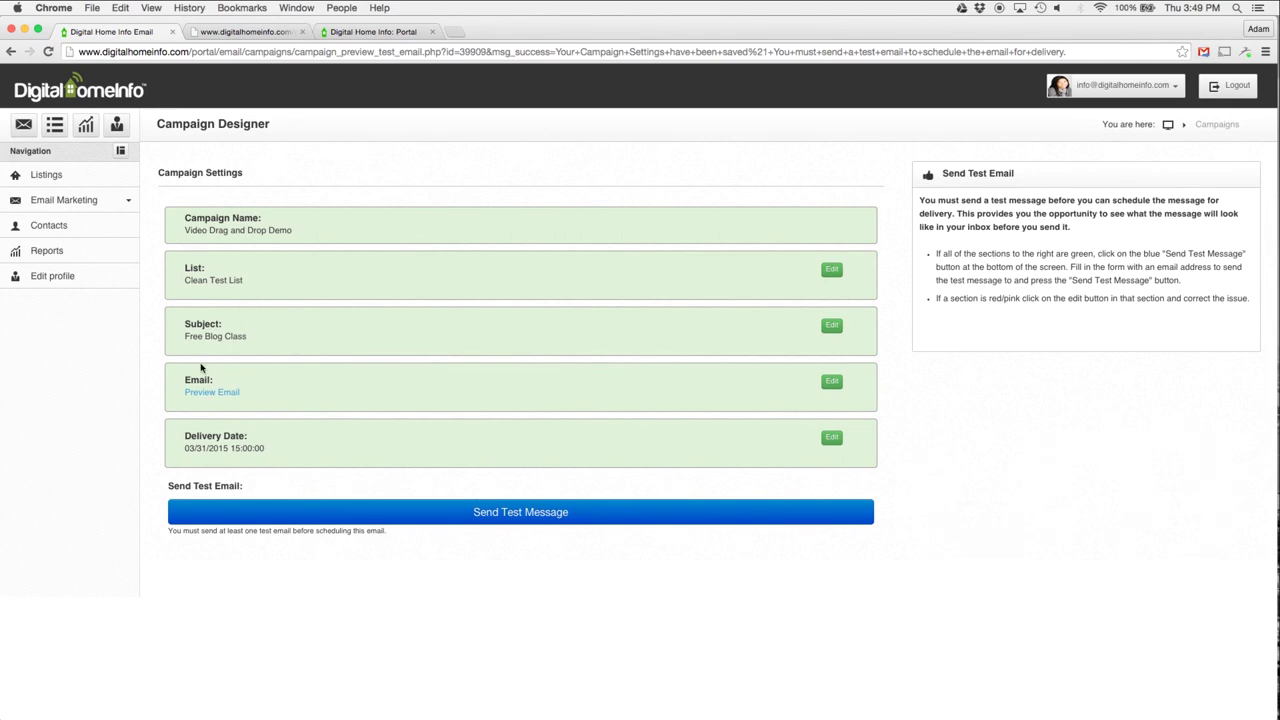
Preview the email from the campaign settings summary, check its full length and close the preview.
click(222, 392)
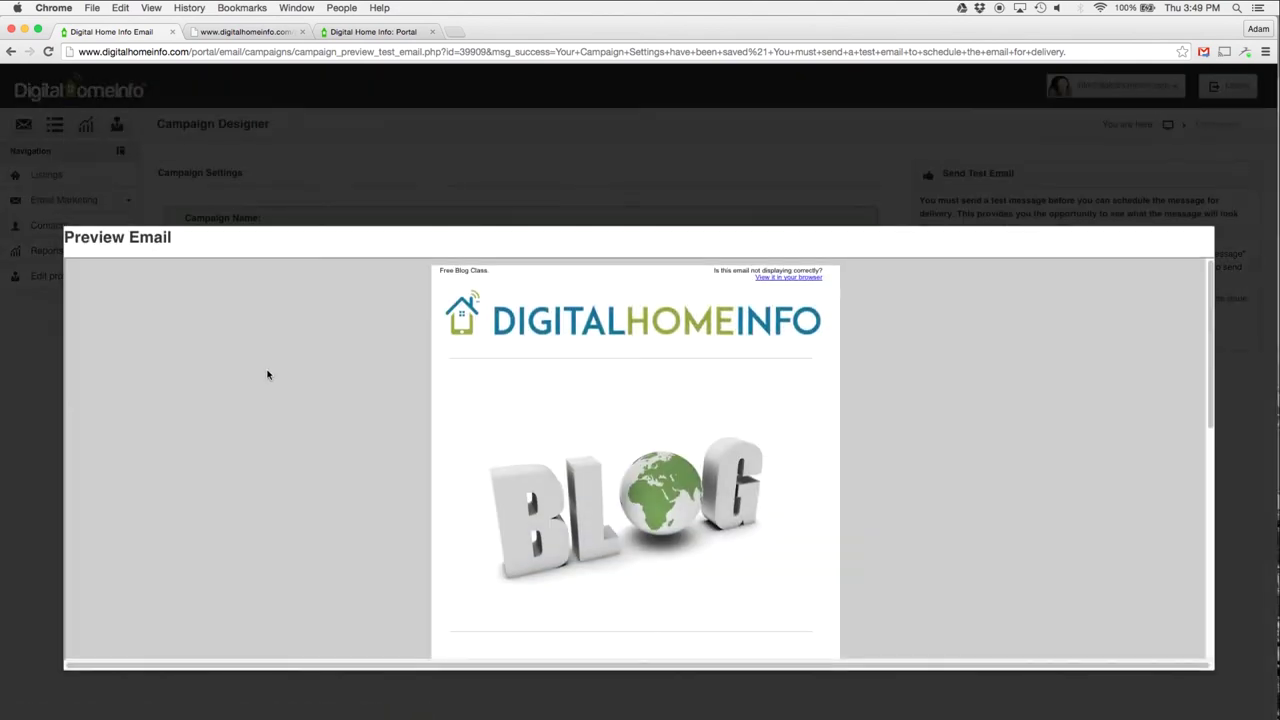
scroll(421, 454, down, 10)
scroll(421, 454, up, 10)
click(456, 224)
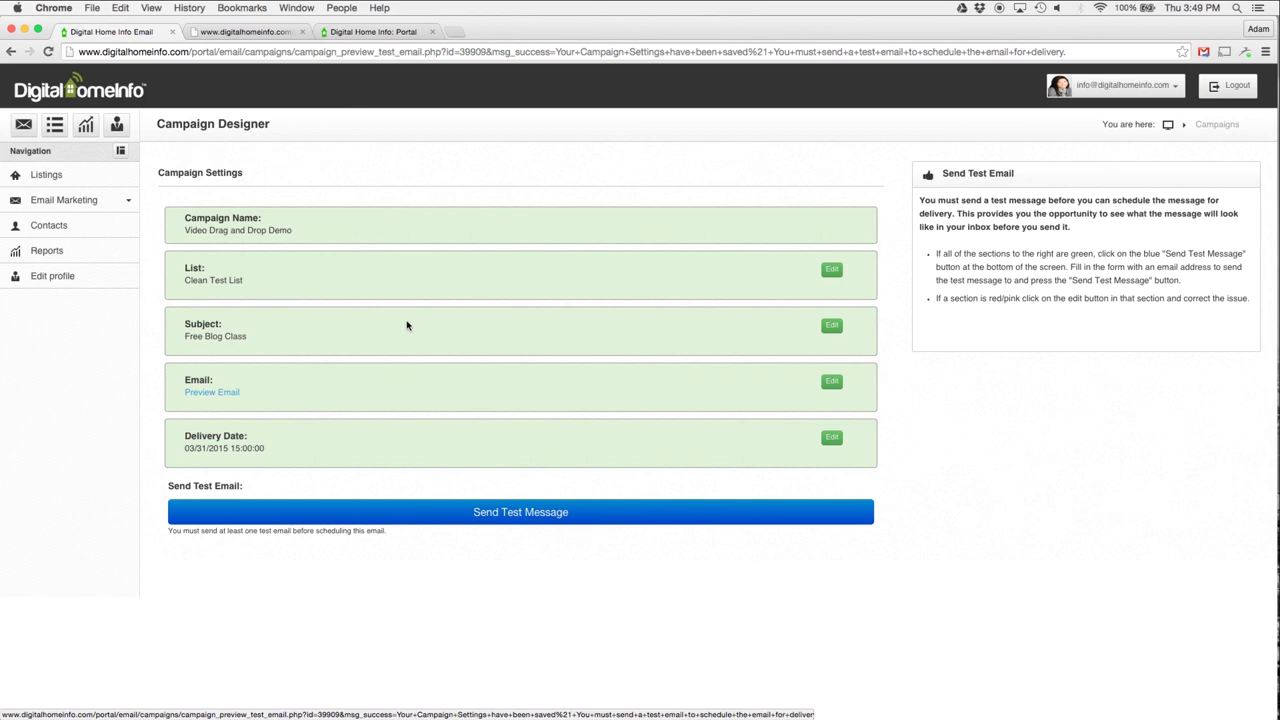
Start a test message for the campaign and fill in the recipient's email address.
click(526, 514)
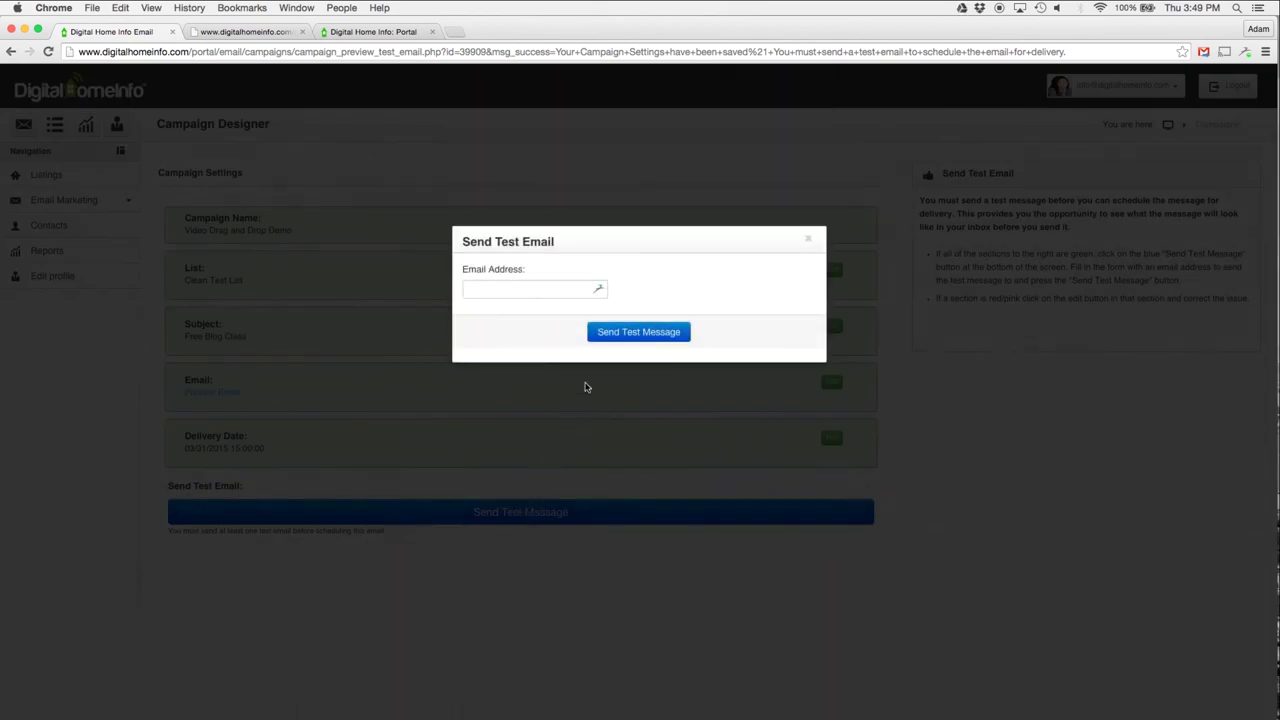
click(518, 287)
click(523, 332)
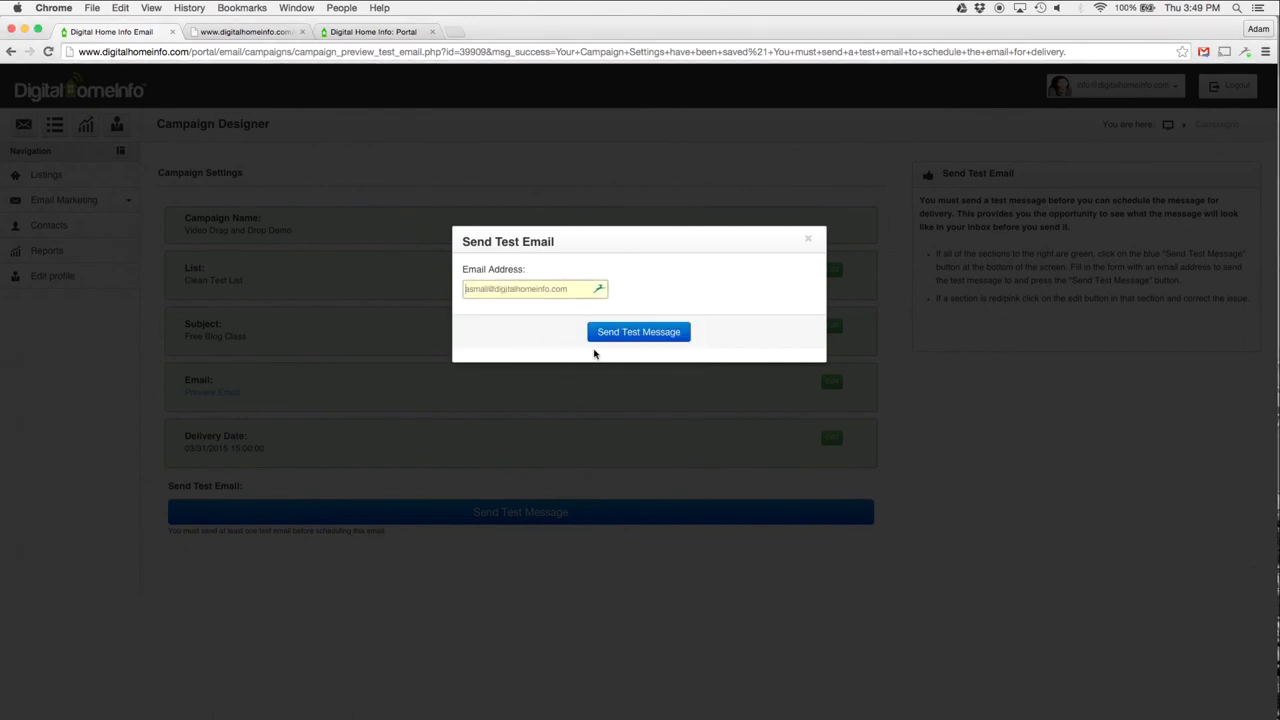